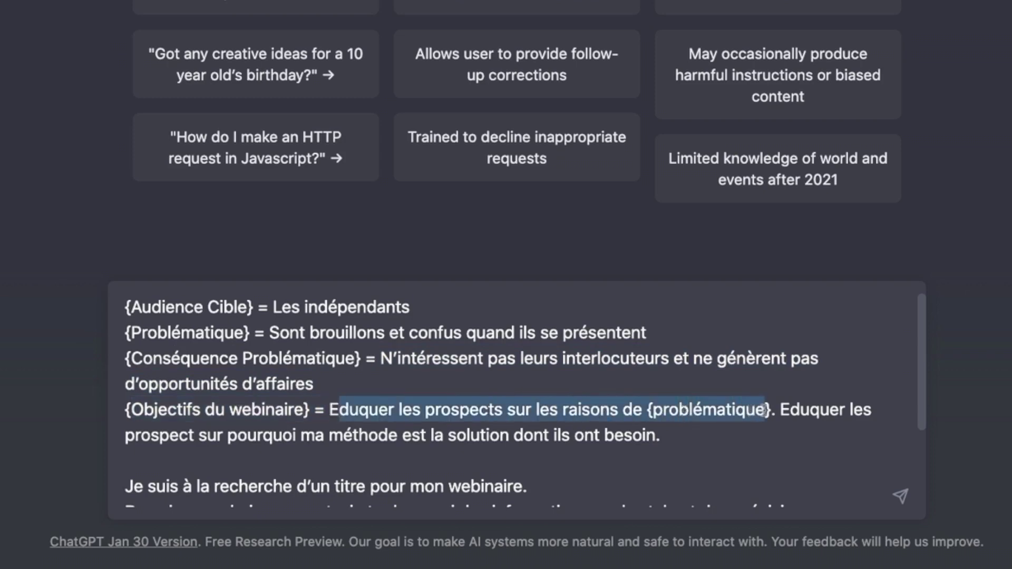
# Review the webinar prompt's problem and objective variables, the title request, and the instruction to give 5 propositions as a list.
pyautogui.moveTo(160, 338); pyautogui.dragTo(263, 337)
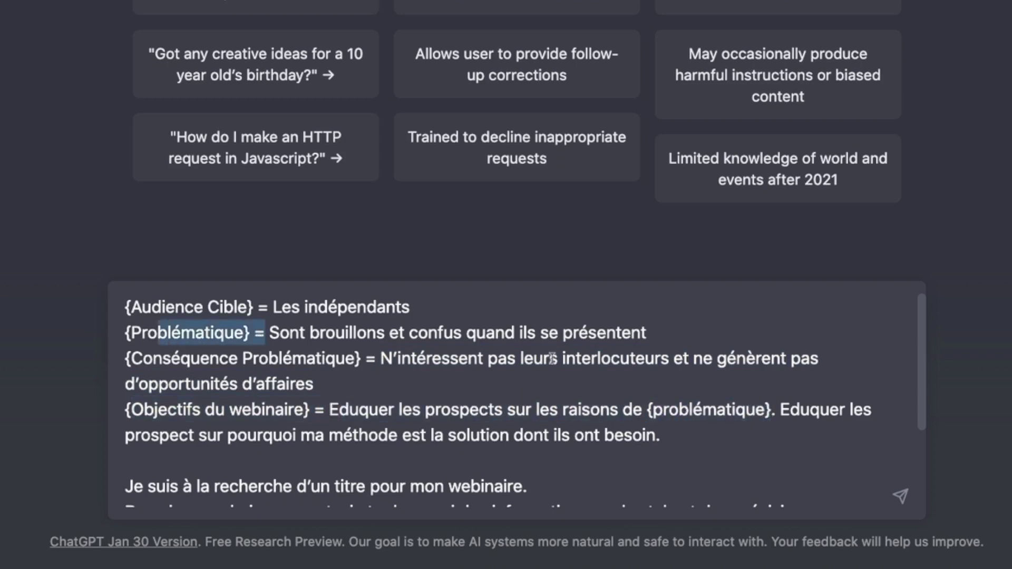
pyautogui.moveTo(781, 409); pyautogui.dragTo(582, 436)
pyautogui.click(759, 435)
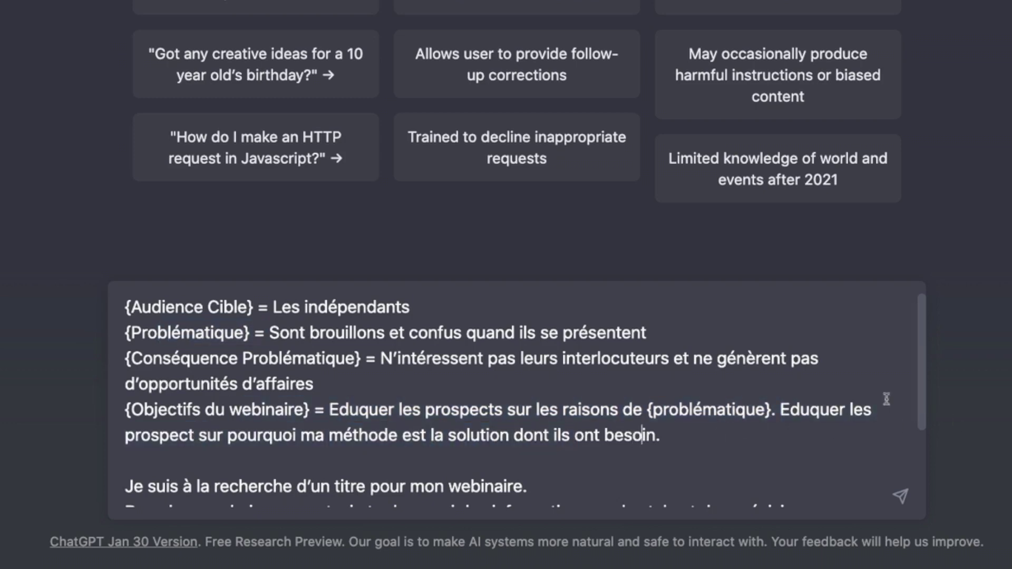
pyautogui.moveTo(921, 377); pyautogui.dragTo(923, 439)
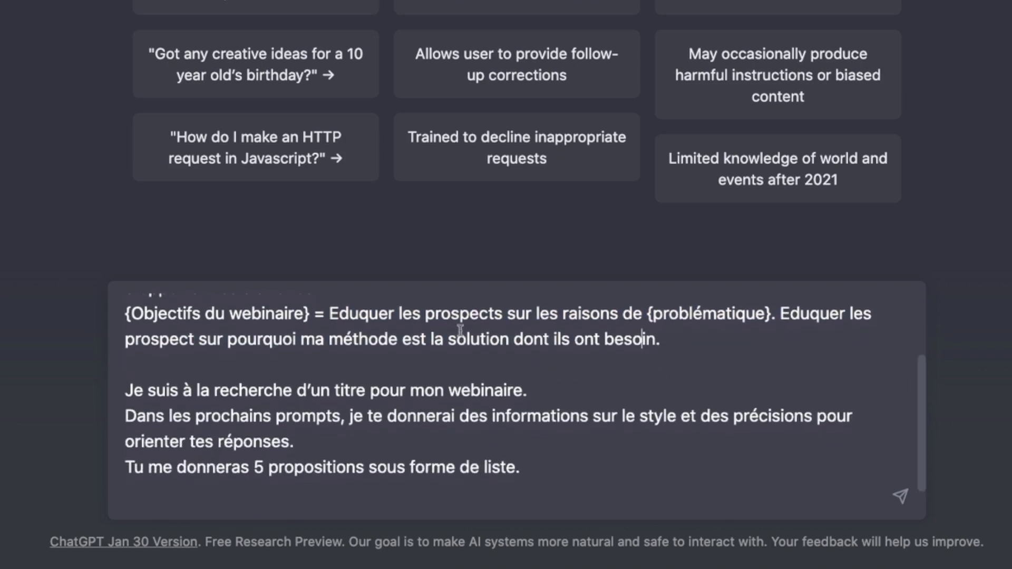
pyautogui.moveTo(125, 391); pyautogui.dragTo(549, 458)
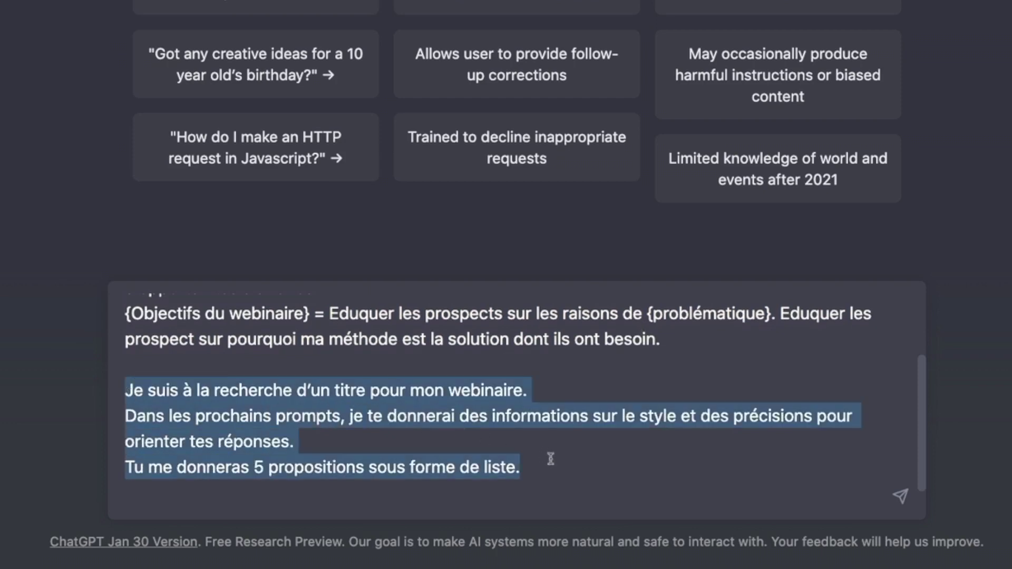
pyautogui.click(352, 393)
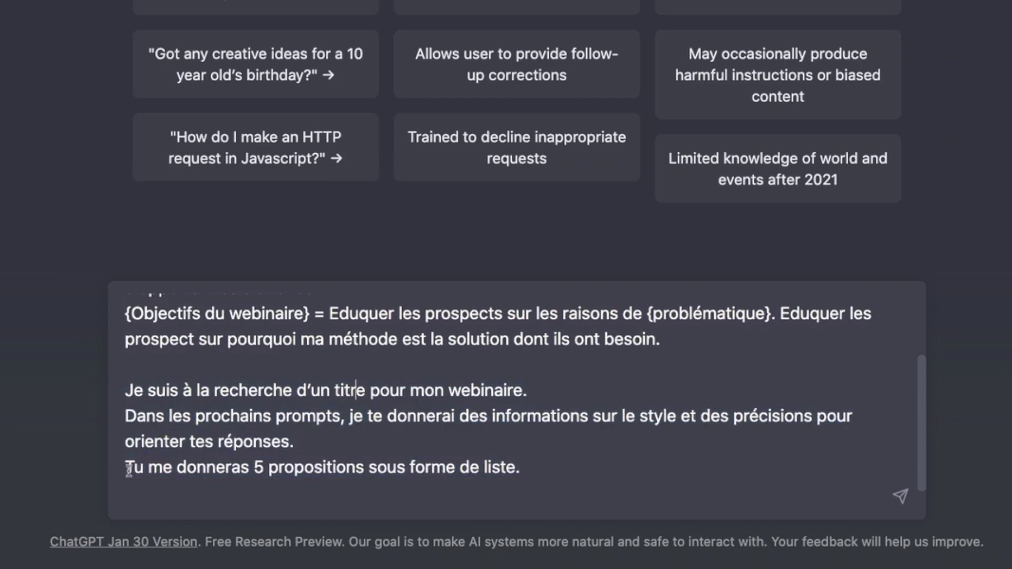
pyautogui.moveTo(126, 471); pyautogui.dragTo(593, 479)
pyautogui.moveTo(124, 393); pyautogui.dragTo(546, 396)
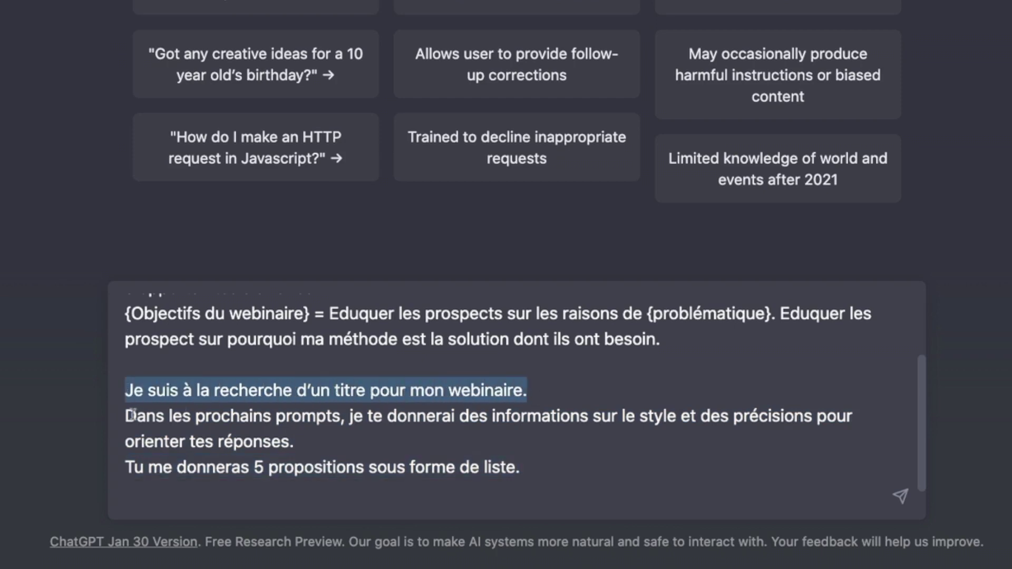
pyautogui.moveTo(124, 416); pyautogui.dragTo(454, 446)
pyautogui.click(177, 468)
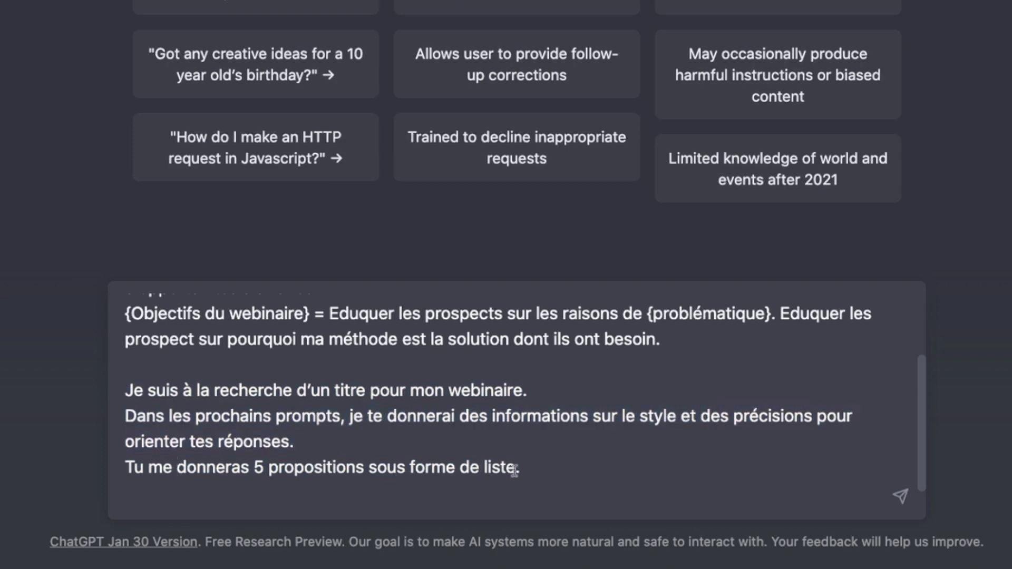
pyautogui.moveTo(557, 468); pyautogui.dragTo(356, 469)
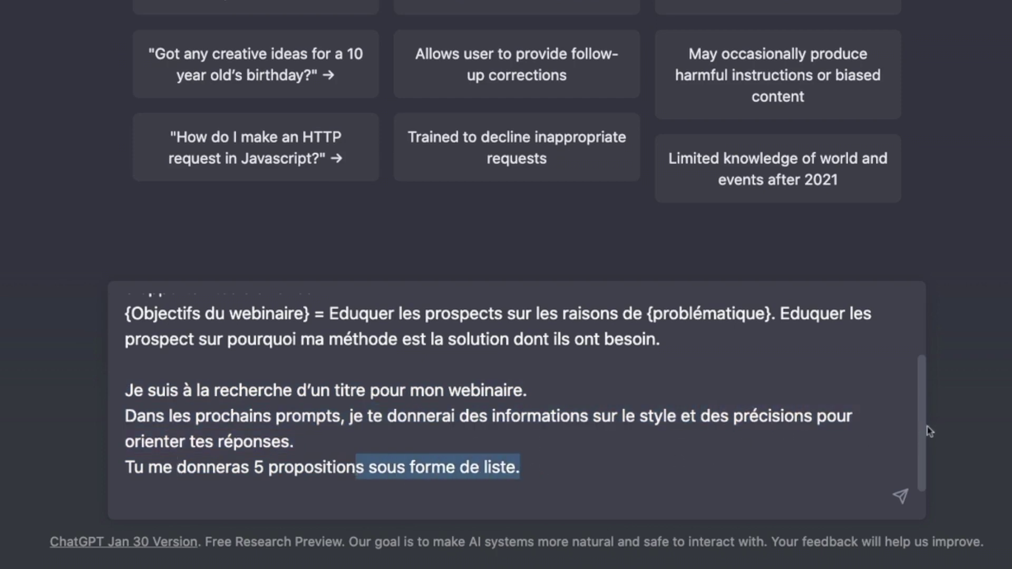
# Check the prompt's closing question about having all necessary information, and submit the webinar title prompt.
pyautogui.scroll(-1, 920, 452)
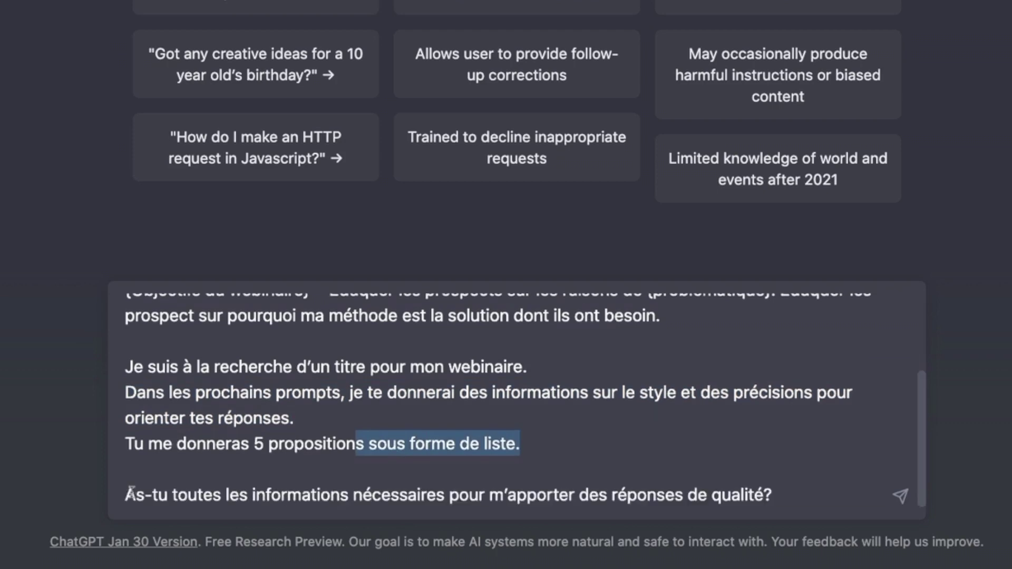
pyautogui.moveTo(135, 495); pyautogui.dragTo(625, 500)
pyautogui.click(780, 495)
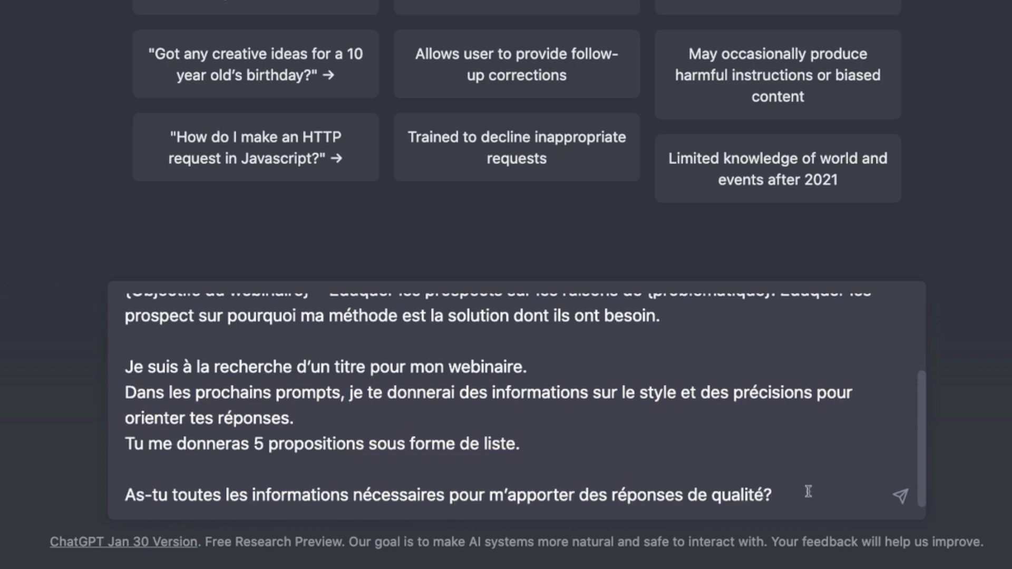
pyautogui.click(910, 505)
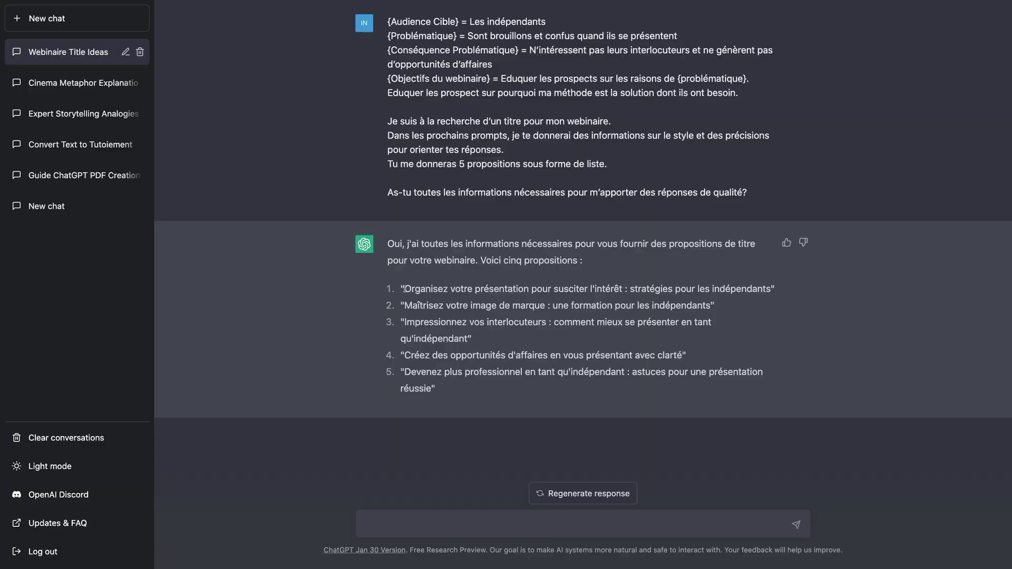
# Read through the first three webinar title propositions in the response.
pyautogui.moveTo(403, 289); pyautogui.dragTo(575, 289)
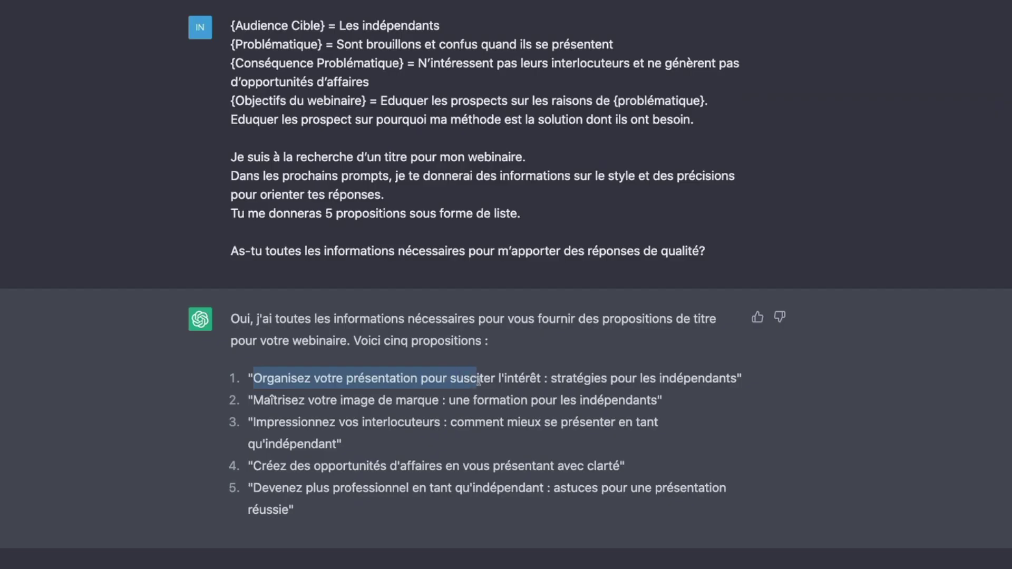
pyautogui.moveTo(478, 380); pyautogui.dragTo(738, 380)
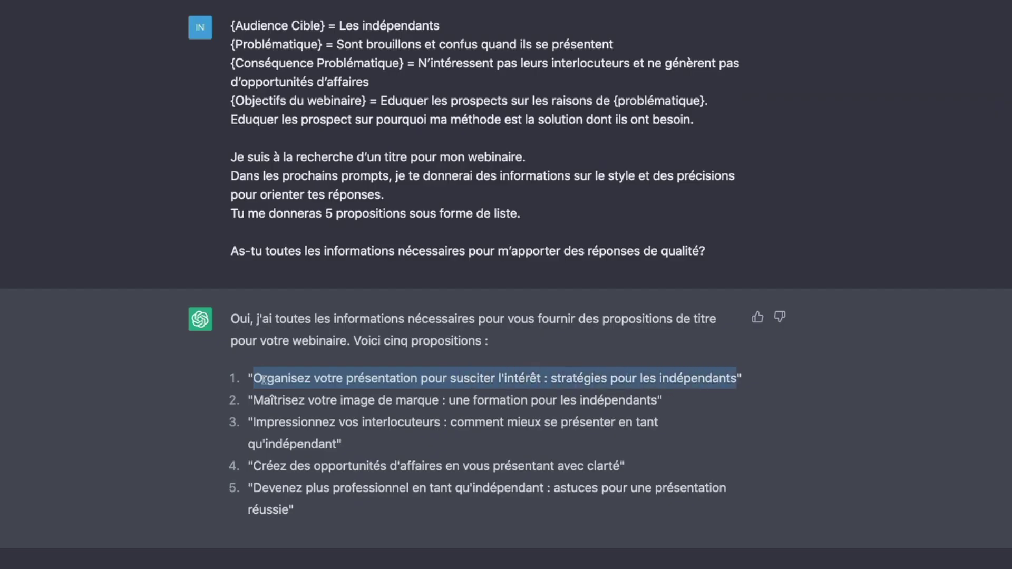
pyautogui.moveTo(263, 401); pyautogui.dragTo(688, 401)
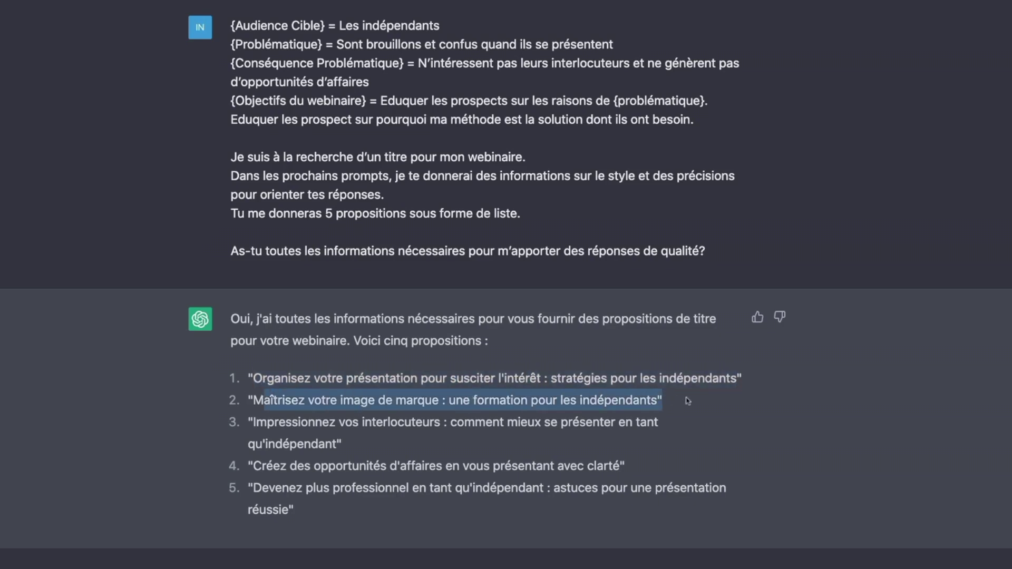
pyautogui.moveTo(244, 424); pyautogui.dragTo(395, 436)
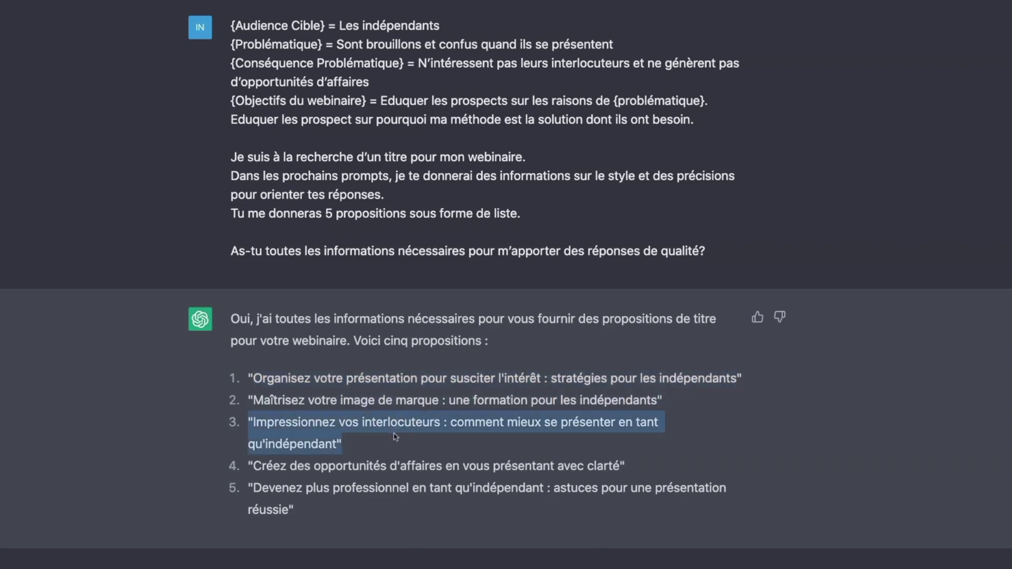
pyautogui.click(395, 436)
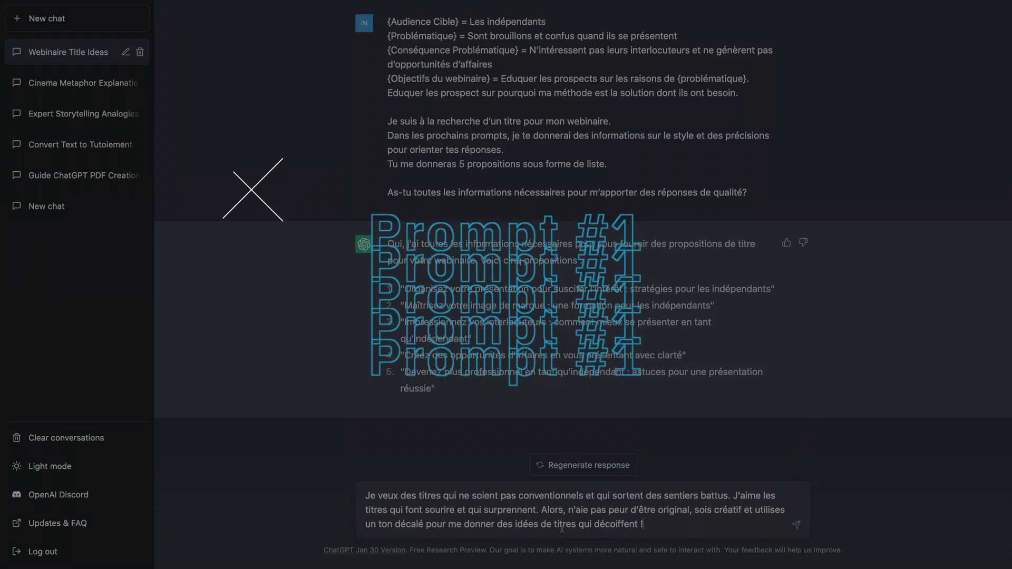
# Review and send the follow-up prompt asking for unconventional, surprising titles that make people smile, with an original, creative and offbeat tone.
pyautogui.moveTo(365, 496); pyautogui.dragTo(474, 491)
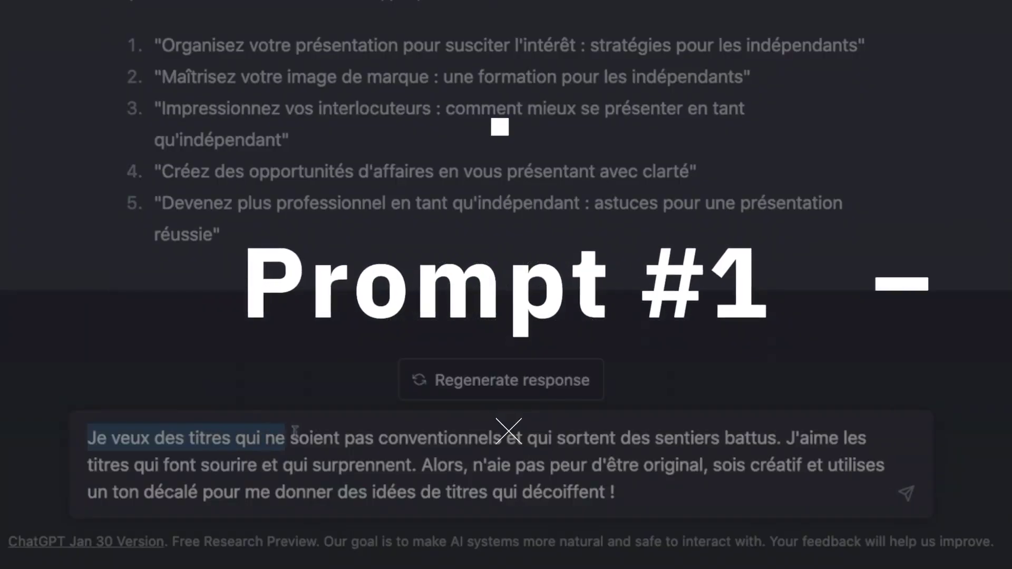
pyautogui.moveTo(296, 431); pyautogui.dragTo(299, 438)
pyautogui.click(466, 438)
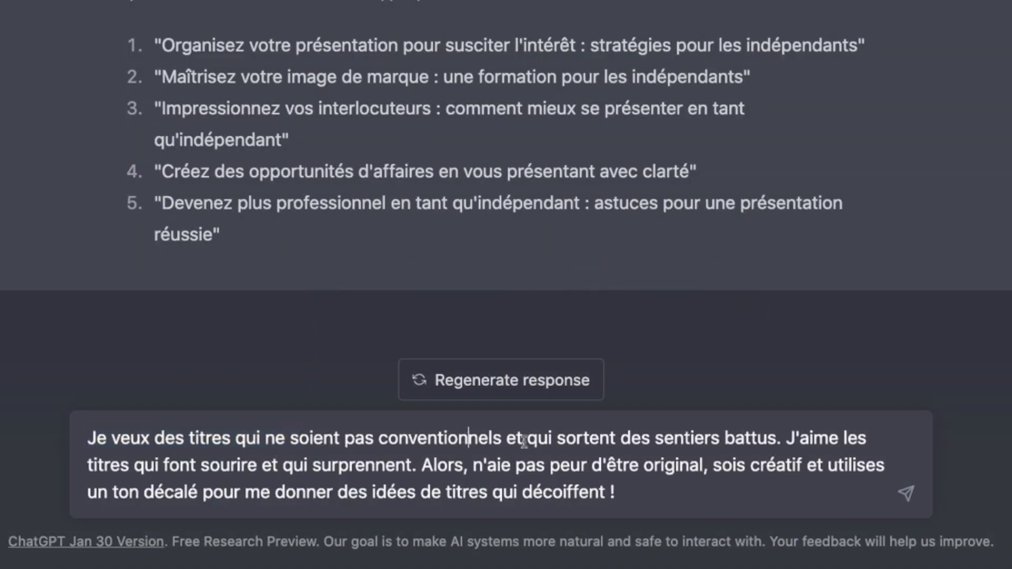
pyautogui.moveTo(777, 438); pyautogui.dragTo(527, 438)
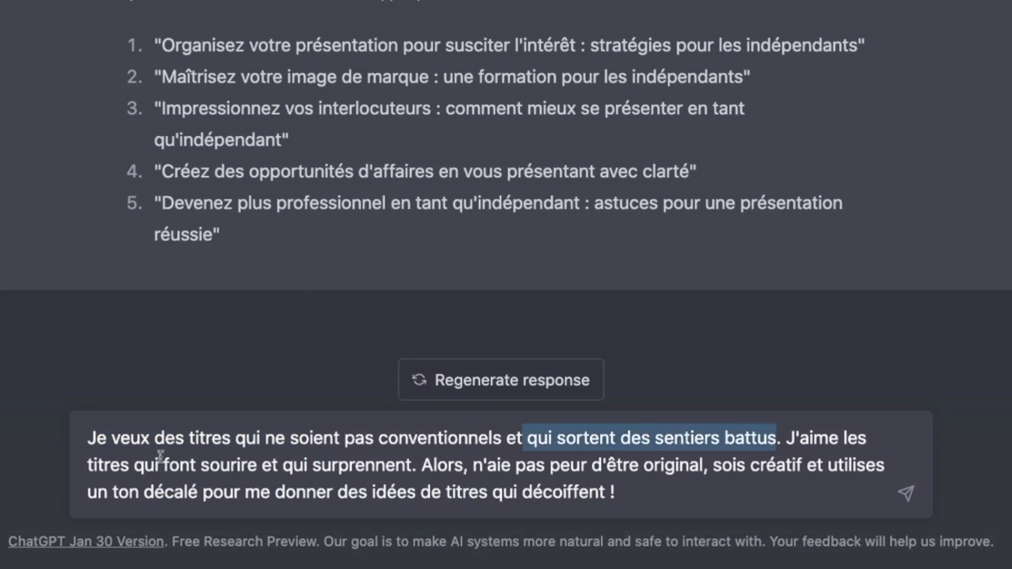
pyautogui.moveTo(157, 465); pyautogui.dragTo(419, 466)
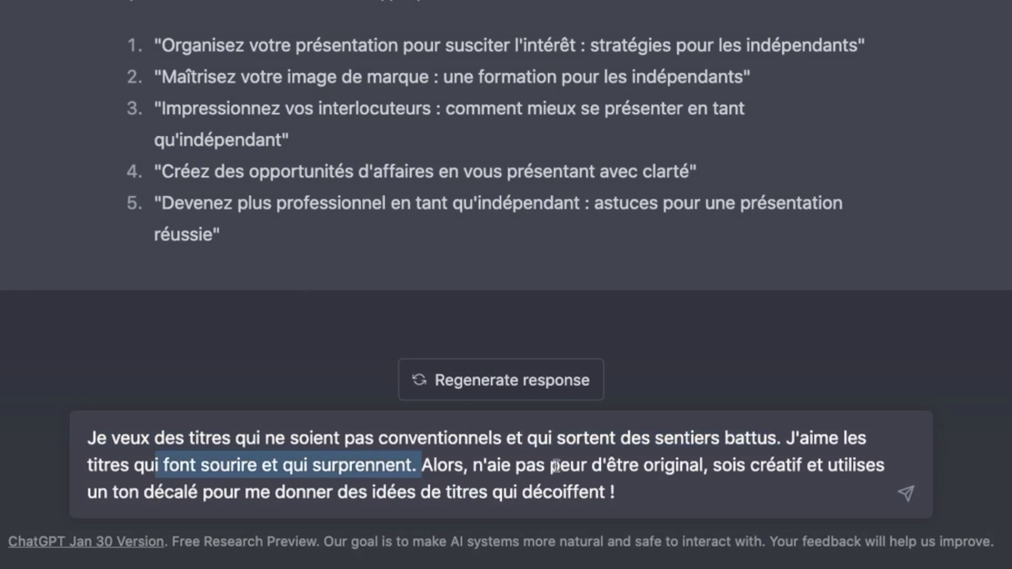
pyautogui.moveTo(699, 466); pyautogui.dragTo(629, 467)
pyautogui.moveTo(802, 467); pyautogui.dragTo(744, 466)
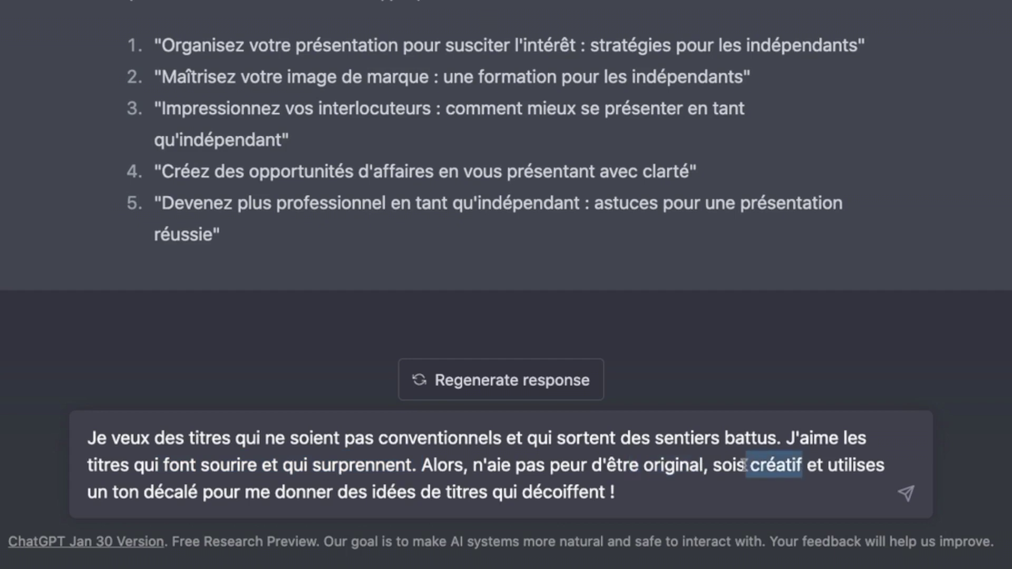
pyautogui.moveTo(117, 493); pyautogui.dragTo(188, 496)
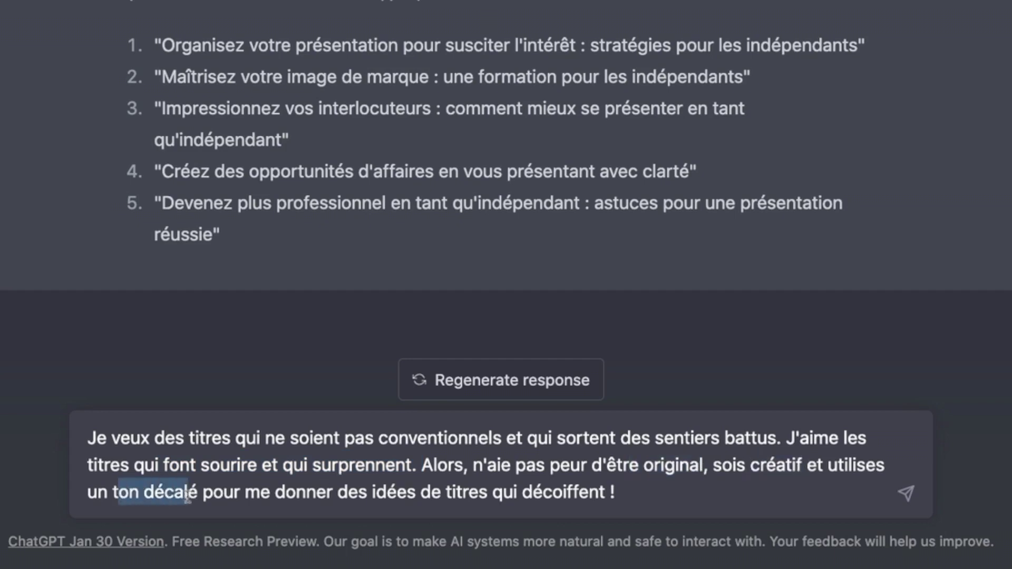
pyautogui.click(637, 498)
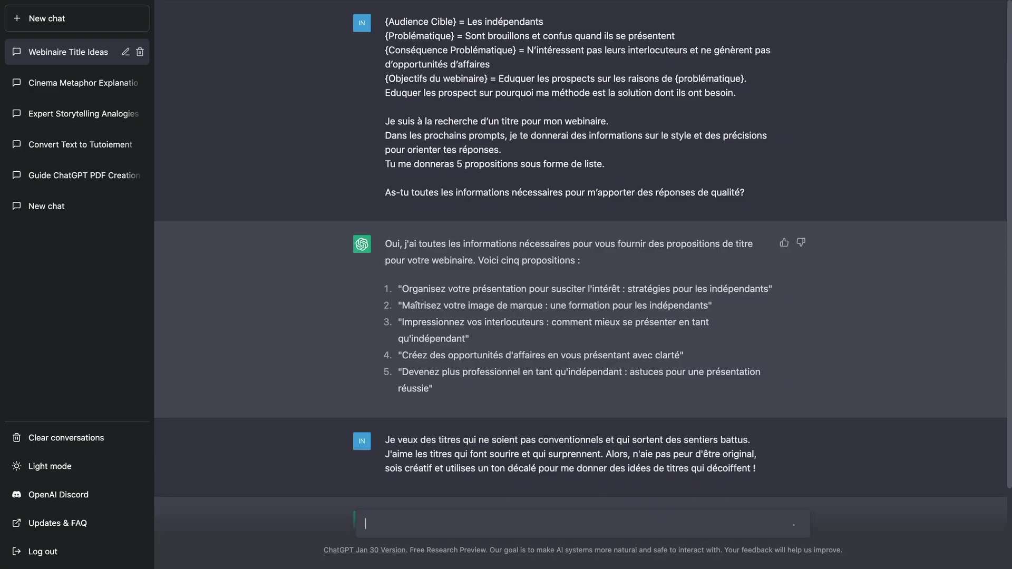
pyautogui.press('Return')
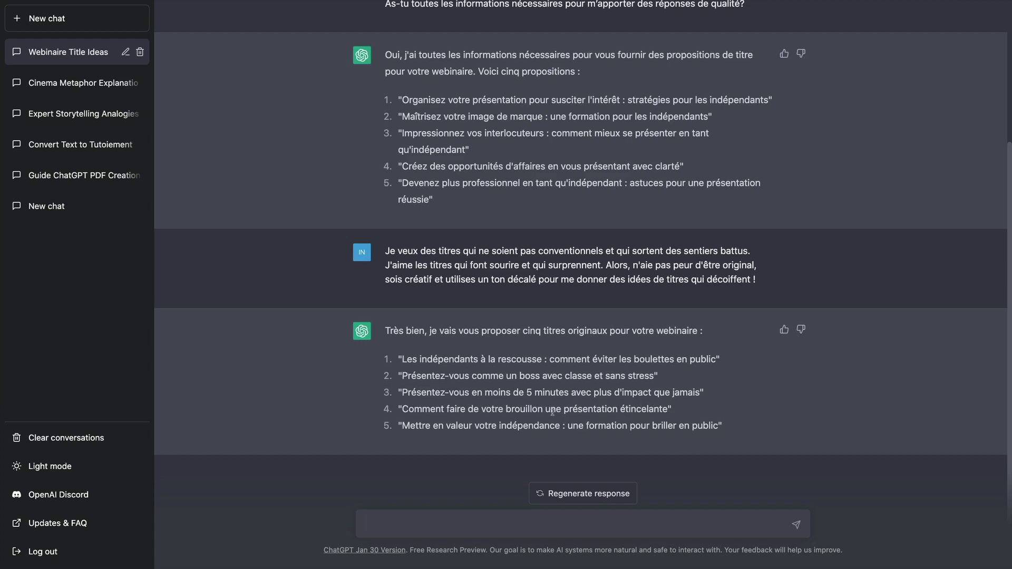
# Review and send the follow-up prompt asking for incisive, humorous titles that intrigue people, make them think, and have bite and personality.
pyautogui.moveTo(414, 421); pyautogui.dragTo(567, 424)
pyautogui.click(537, 420)
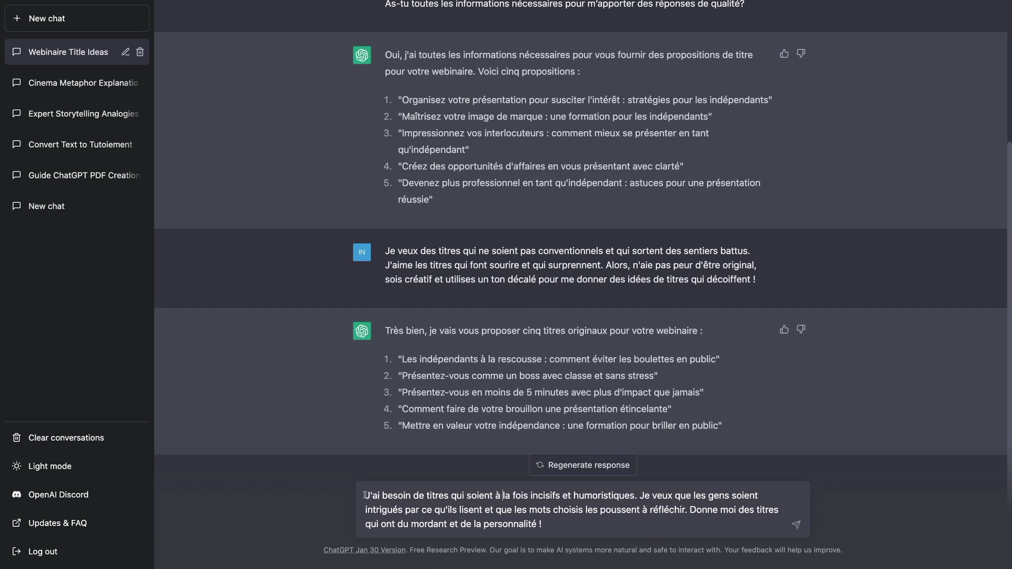
pyautogui.moveTo(526, 496); pyautogui.dragTo(635, 494)
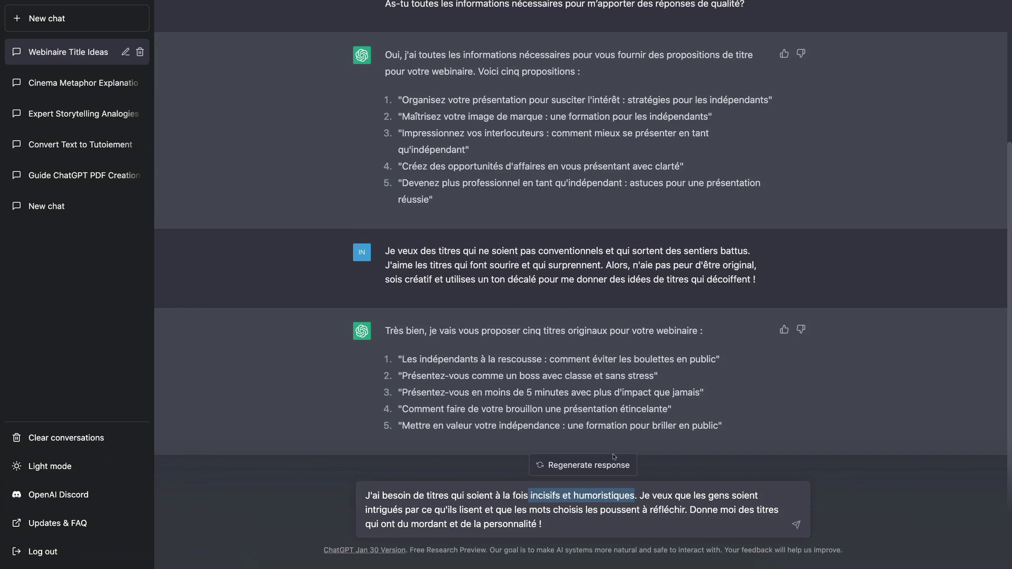
pyautogui.moveTo(638, 493); pyautogui.dragTo(683, 511)
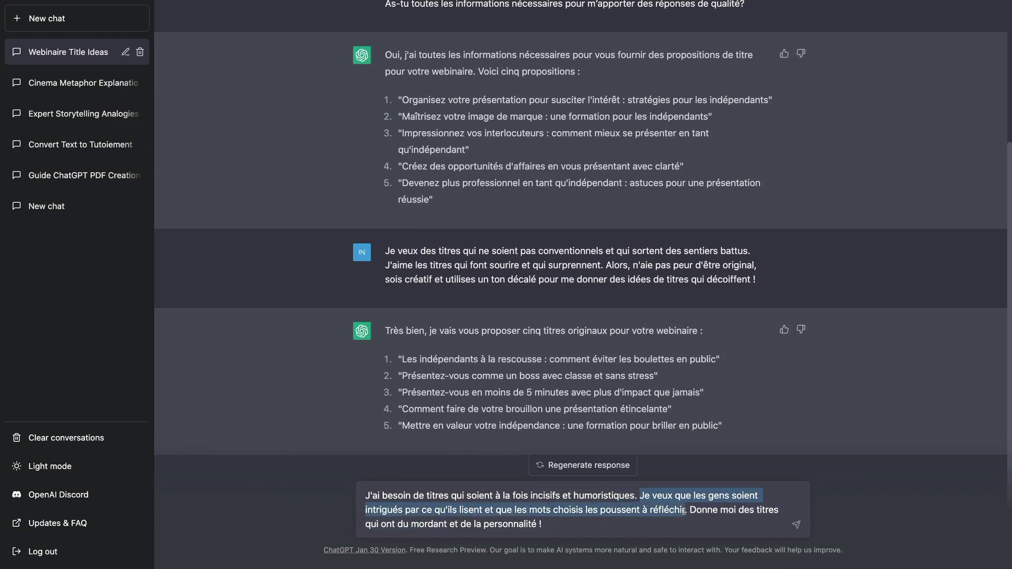
pyautogui.click(613, 520)
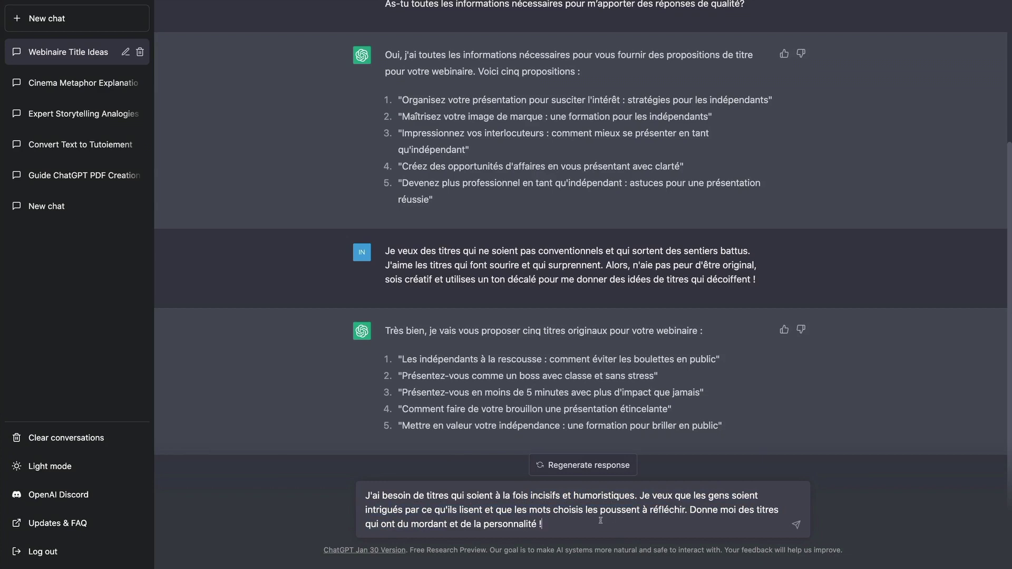
pyautogui.press('Return')
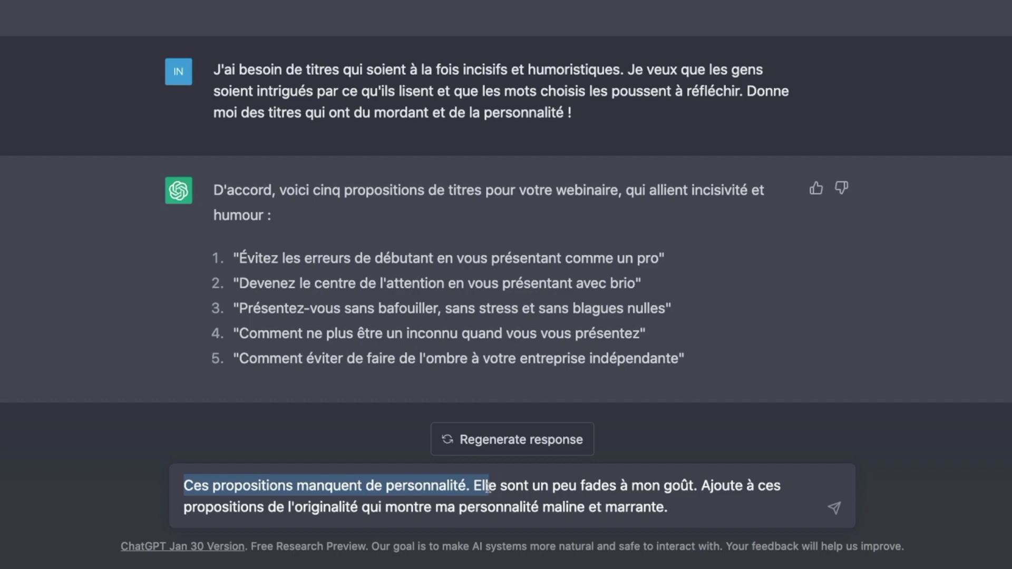
# Review and send the feedback that the propositions lack personality, asking for originality that shows a clever and funny personality.
pyautogui.press('Left')
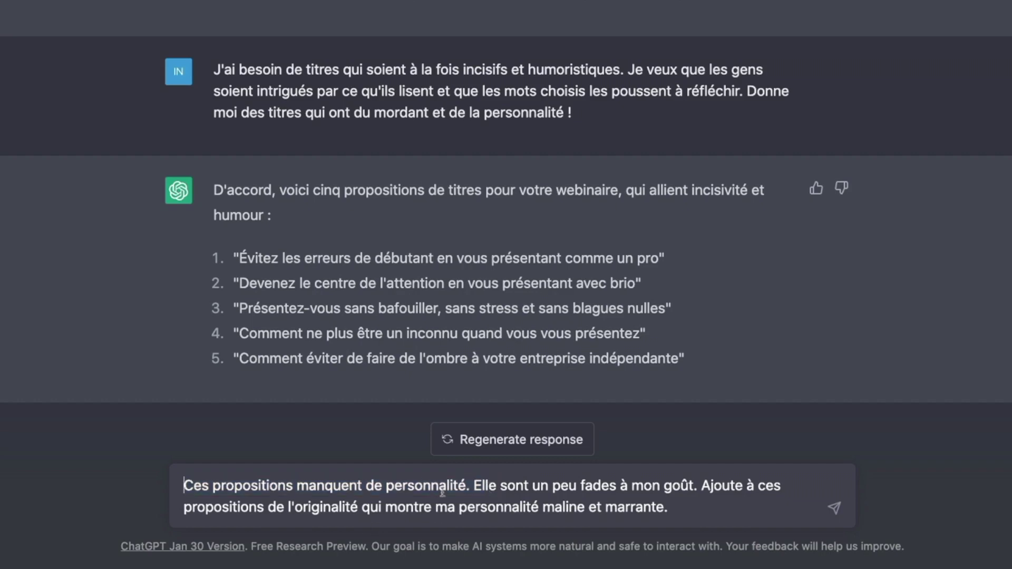
pyautogui.moveTo(469, 485); pyautogui.dragTo(690, 486)
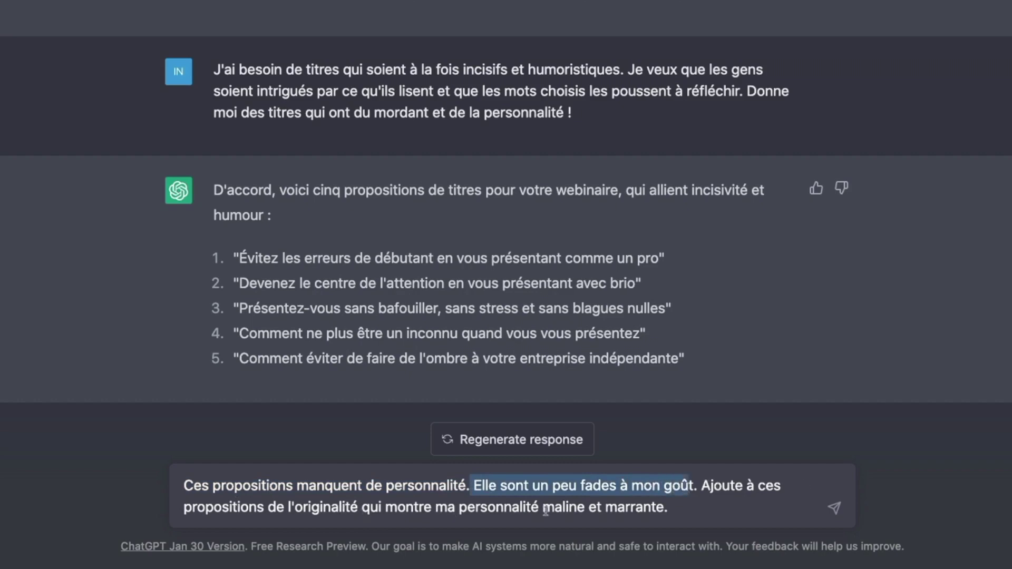
pyautogui.click(691, 510)
pyautogui.press('Return')
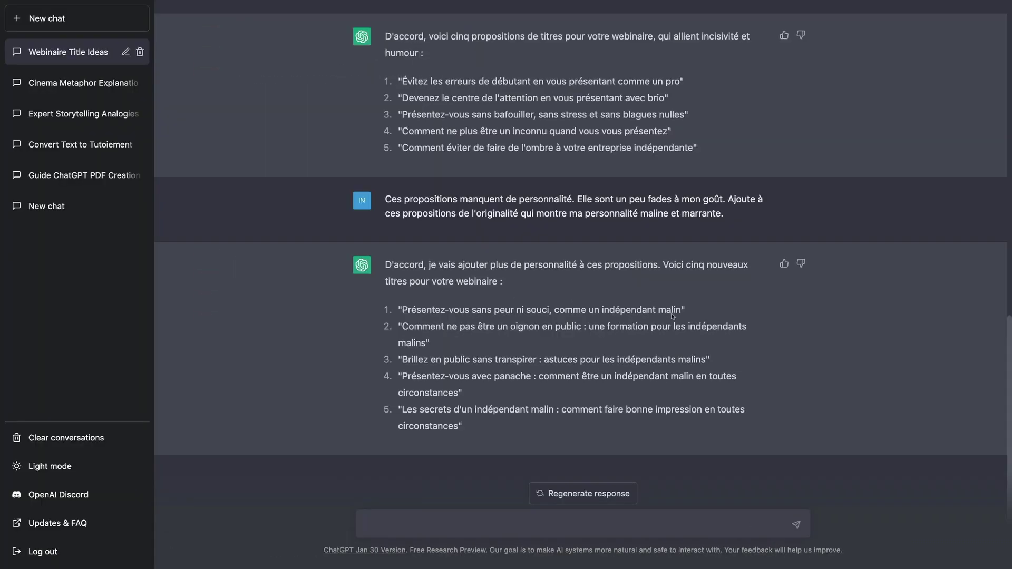
# Examine the new title propositions against the personality request, and go back to the beginning of the conversation.
pyautogui.moveTo(682, 310); pyautogui.dragTo(658, 310)
pyautogui.moveTo(422, 343); pyautogui.dragTo(385, 264)
pyautogui.click(594, 213)
pyautogui.moveTo(667, 214); pyautogui.dragTo(606, 215)
pyautogui.click(566, 215)
pyautogui.moveTo(495, 427); pyautogui.dragTo(387, 271)
pyautogui.click(425, 271)
pyautogui.moveTo(1010, 333); pyautogui.dragTo(1004, 20)
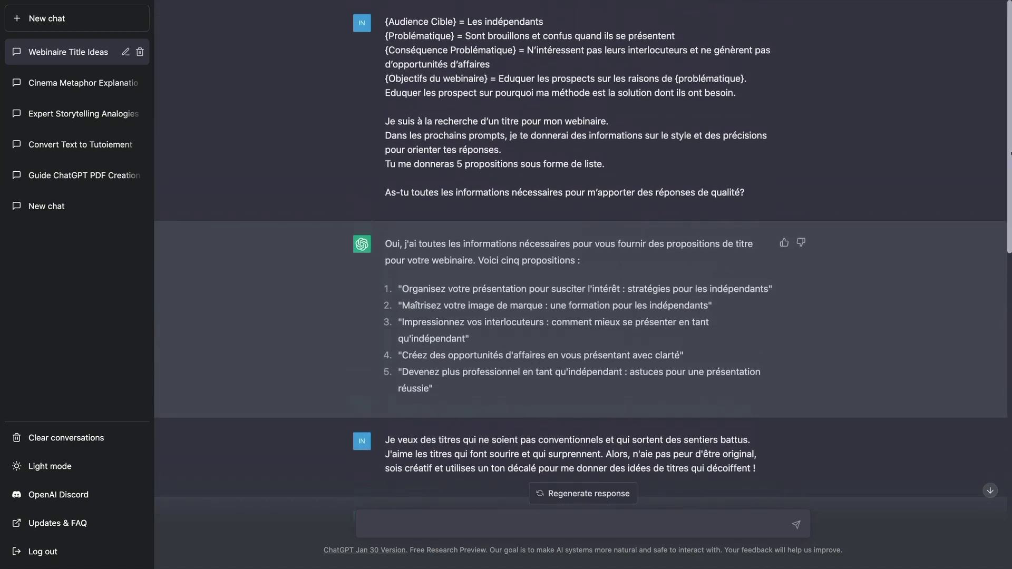
# Draft a follow-up prompt asking for offbeat, thought-provoking titles with unexpected metaphors and analogies that strike people and make them want to learn more.
pyautogui.click(986, 488)
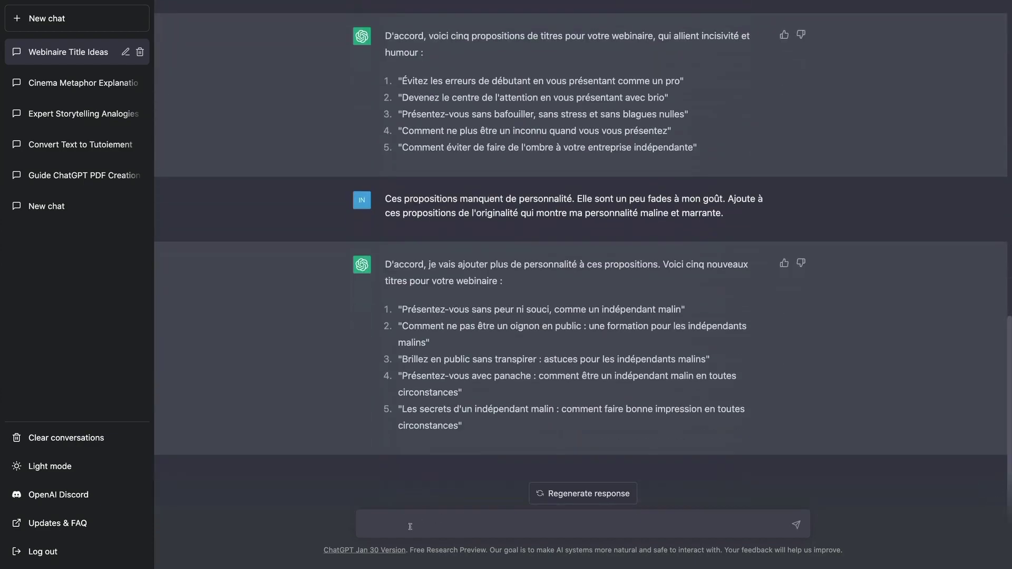
pyautogui.click(410, 526)
pyautogui.write("Je veux des titres qui soient décalés et qui provoquent la réflexion. J'aime les métaphores et les analogies inattendues, alors n'aie pas peur d'être original. Je veux des titres qui frappent les gens et qui les incitent à en savoir plus !")
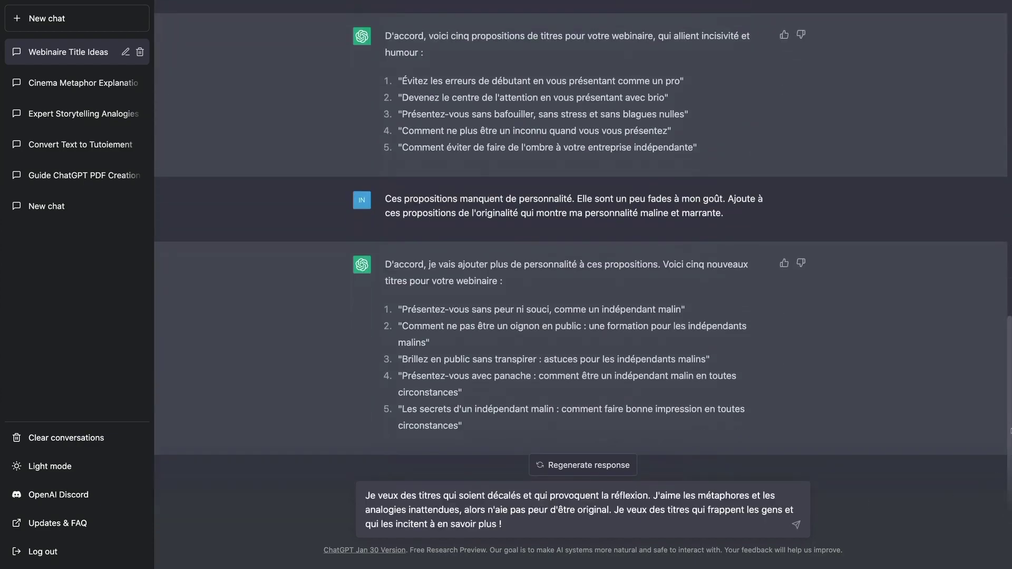
# Copy the context of the conversation's first message, from {Audience Cible} to the line requesting 5 propositions, and return to the unsent draft.
pyautogui.scroll(15, 637, 107)
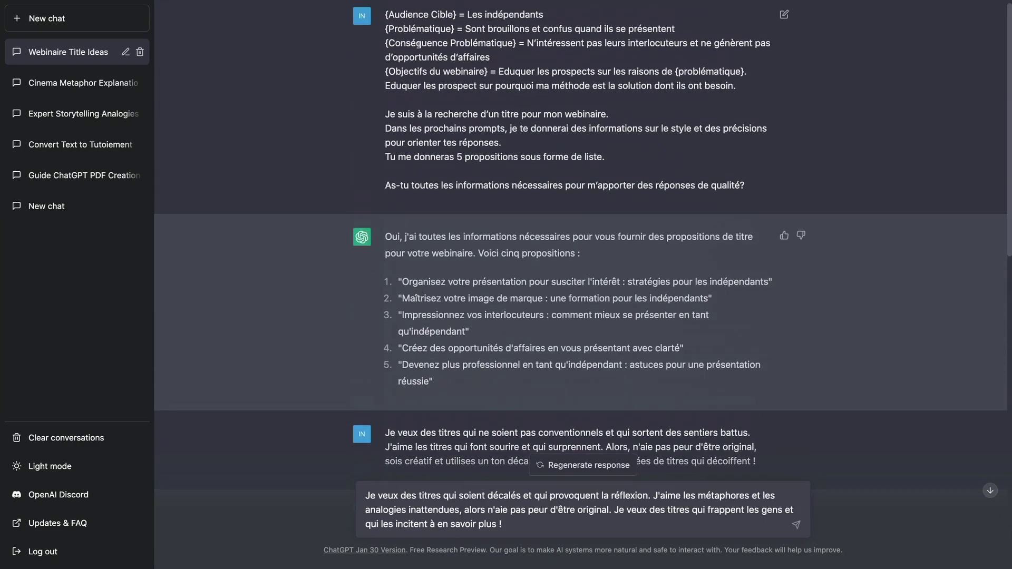
pyautogui.scroll(1, 420, 41)
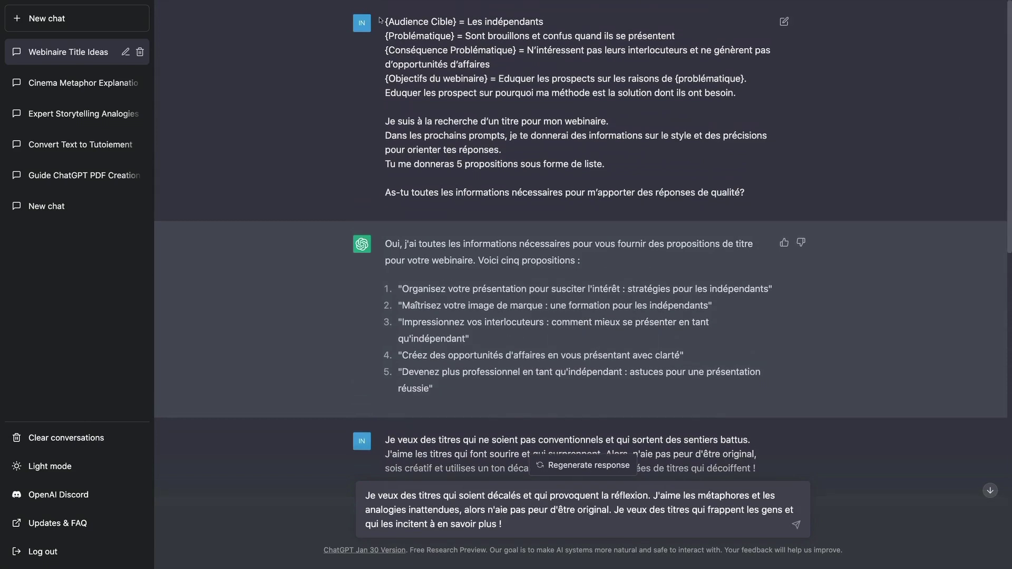
pyautogui.moveTo(387, 21); pyautogui.dragTo(616, 170)
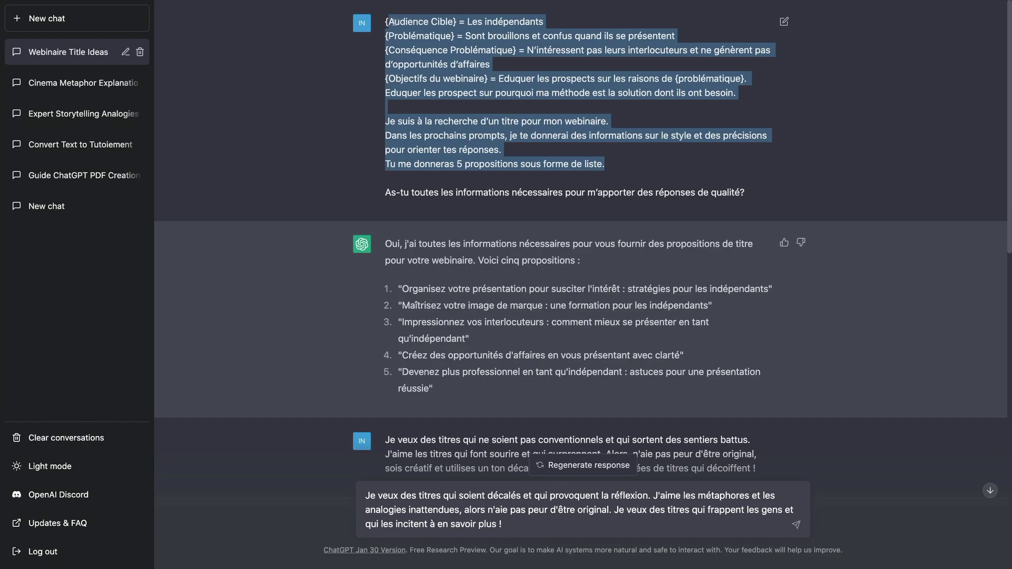
pyautogui.moveTo(385, 21); pyautogui.dragTo(621, 165)
pyautogui.scroll(-10, 521, 563)
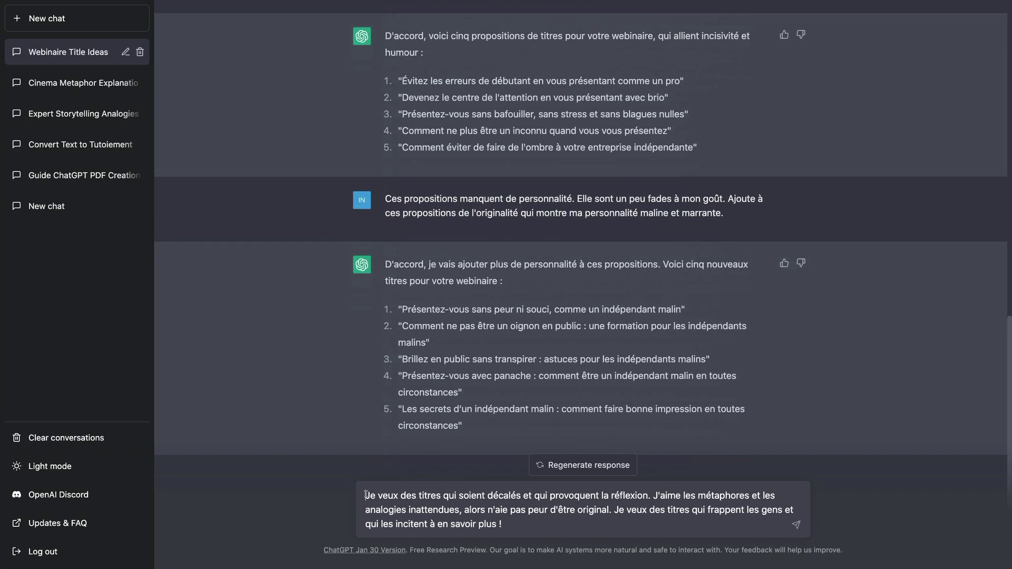
# Start the draft prompt with "Oublie les requetes précédentes. Repars à zéro." followed by a blank line.
pyautogui.write('Oublie ')
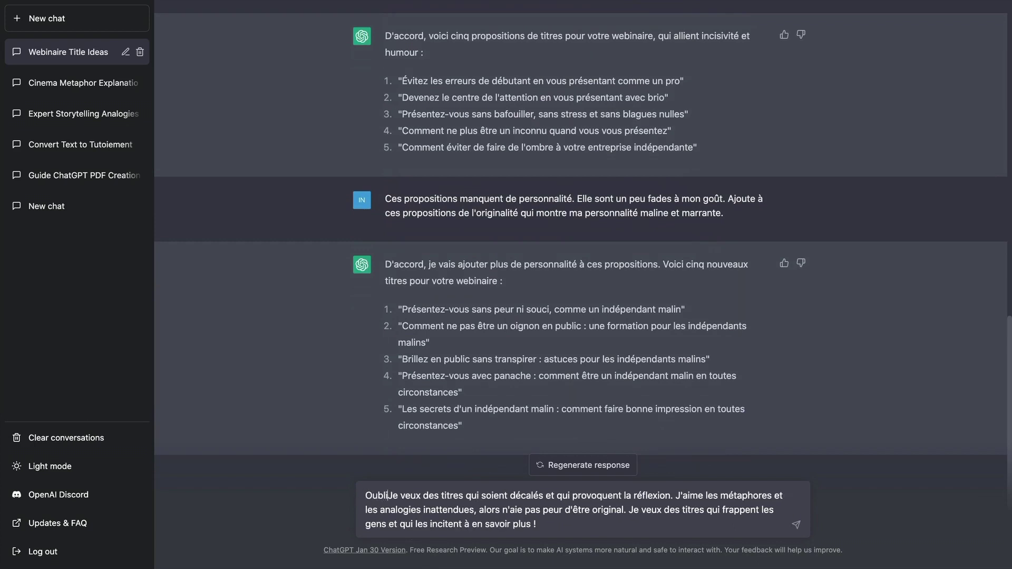
pyautogui.write('les')
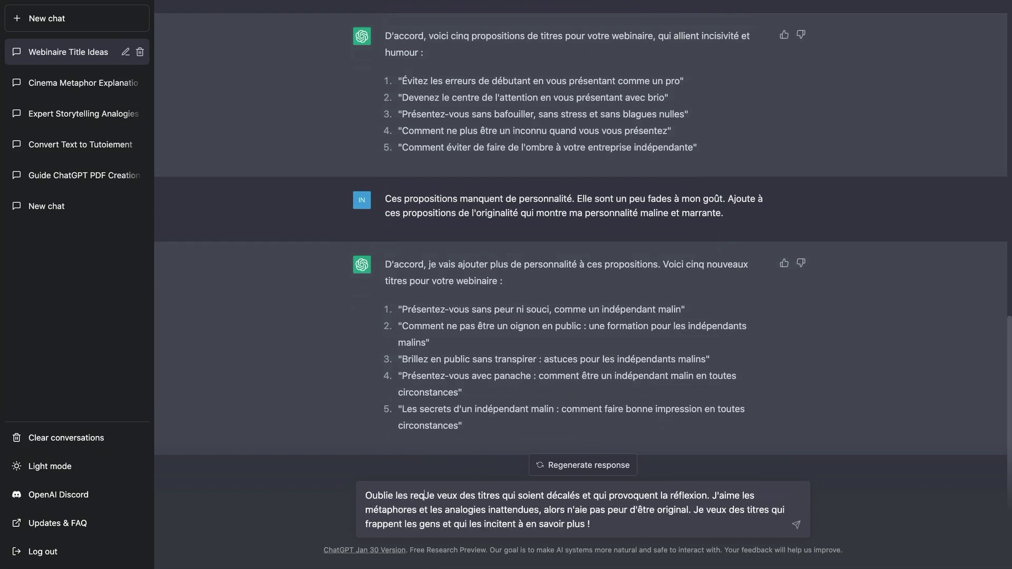
pyautogui.write(' requetes précédentes')
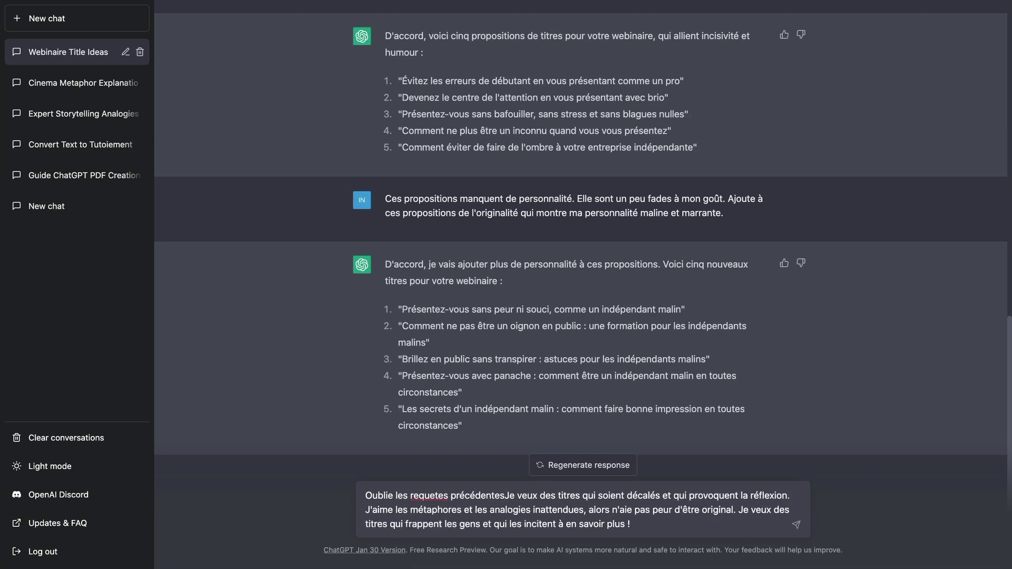
pyautogui.write('. Repars à zé')
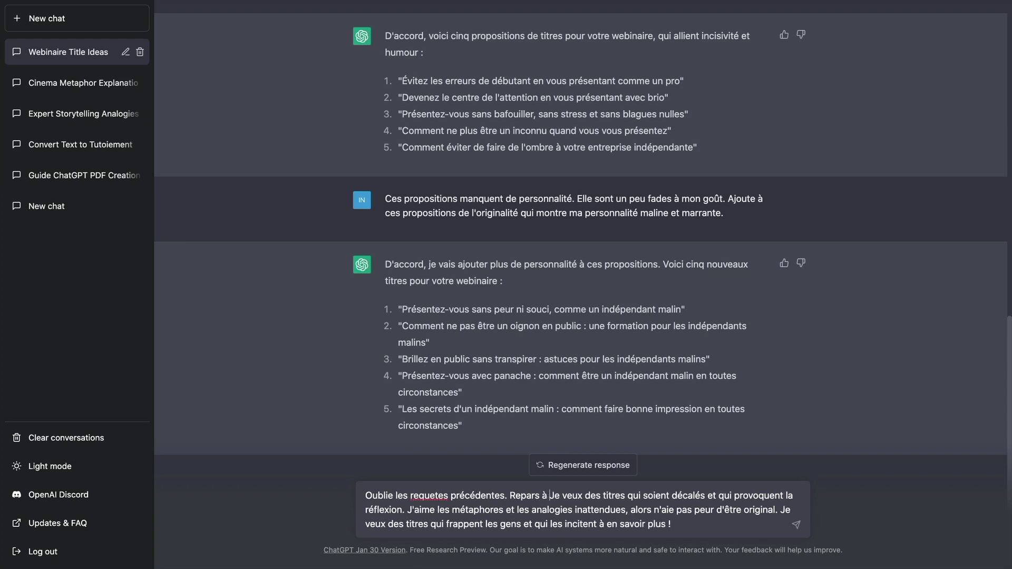
pyautogui.write('ro.')
pyautogui.hotkey('shift', 'Return')
pyautogui.hotkey('shift', 'Return')
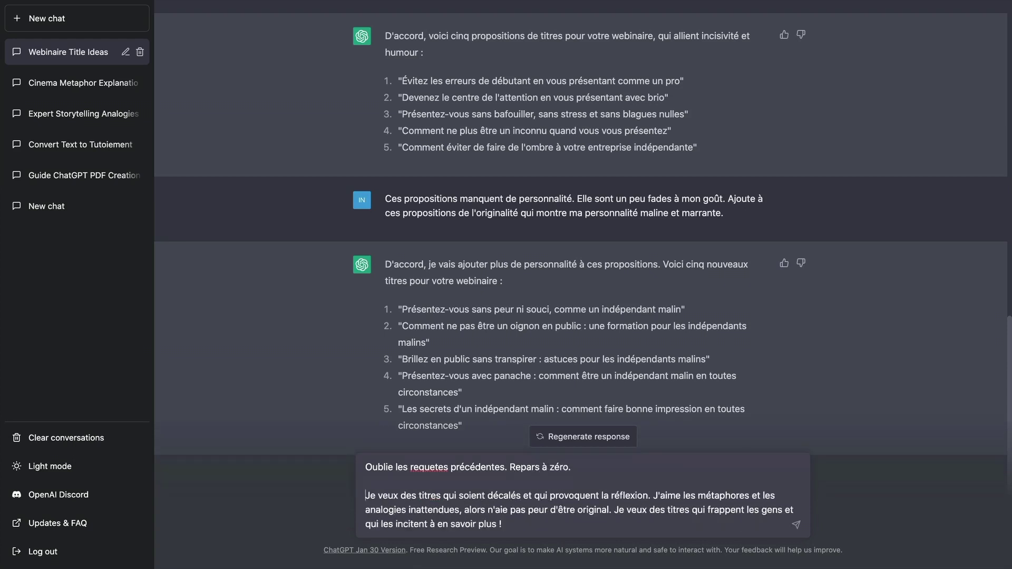
# Paste the copied webinar context above the style request and separate the two with a blank line.
pyautogui.hotkey('ctrl', 'v')
pyautogui.hotkey('shift', 'Return')
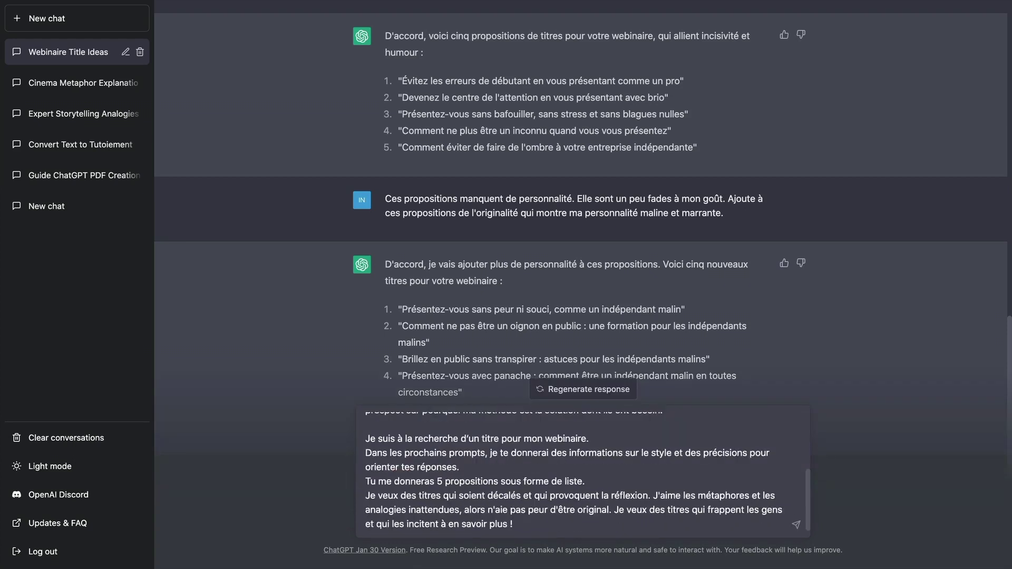
pyautogui.hotkey('shift', 'Return')
pyautogui.press('Down')
pyautogui.press('Down')
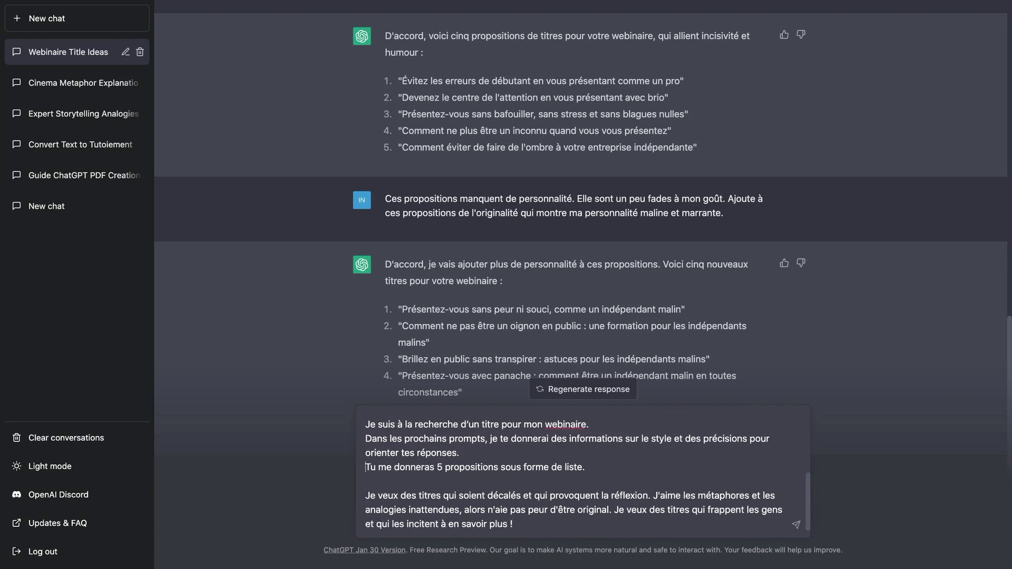
# Move the lines from "Dans les prochains prompts" to "Tu me donneras 5 propositions sous forme de liste." to the end of the prompt.
pyautogui.hotkey('shift', 'End')
pyautogui.press('Up')
pyautogui.hotkey('shift', 'Down')
pyautogui.hotkey('shift', 'Down')
pyautogui.hotkey('shift', 'End')
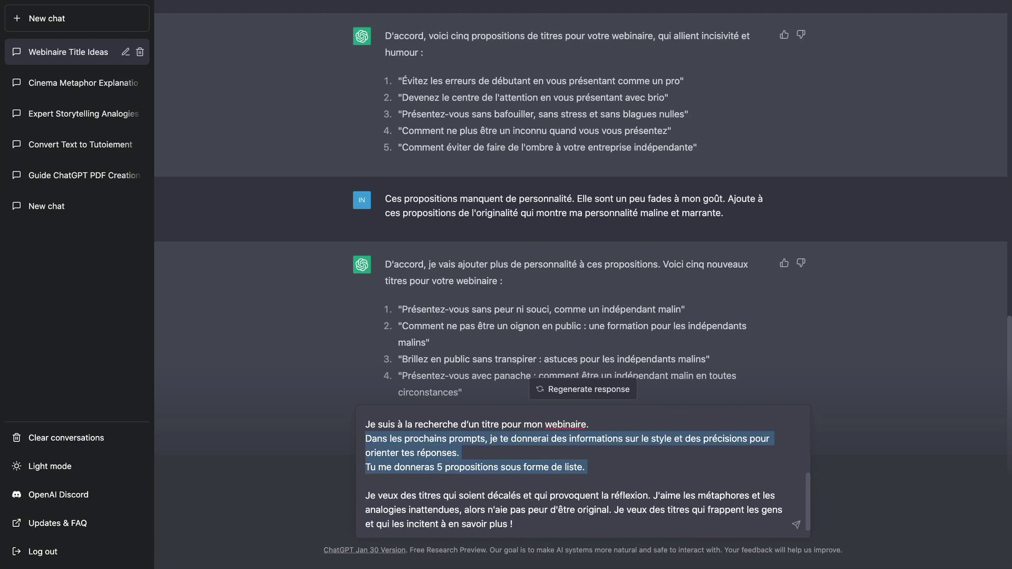
pyautogui.press('BackSpace')
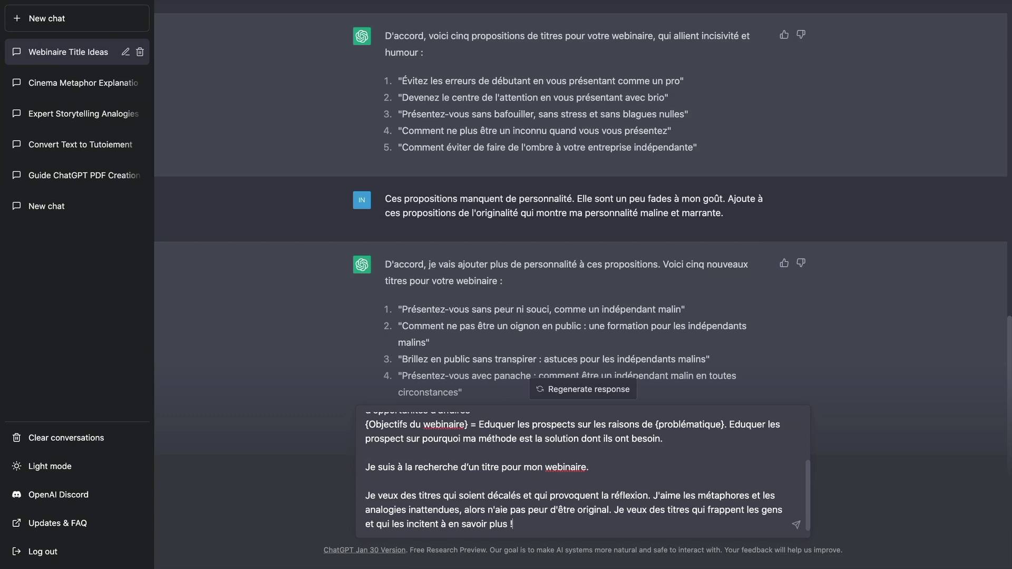
pyautogui.hotkey('ctrl', 'z')
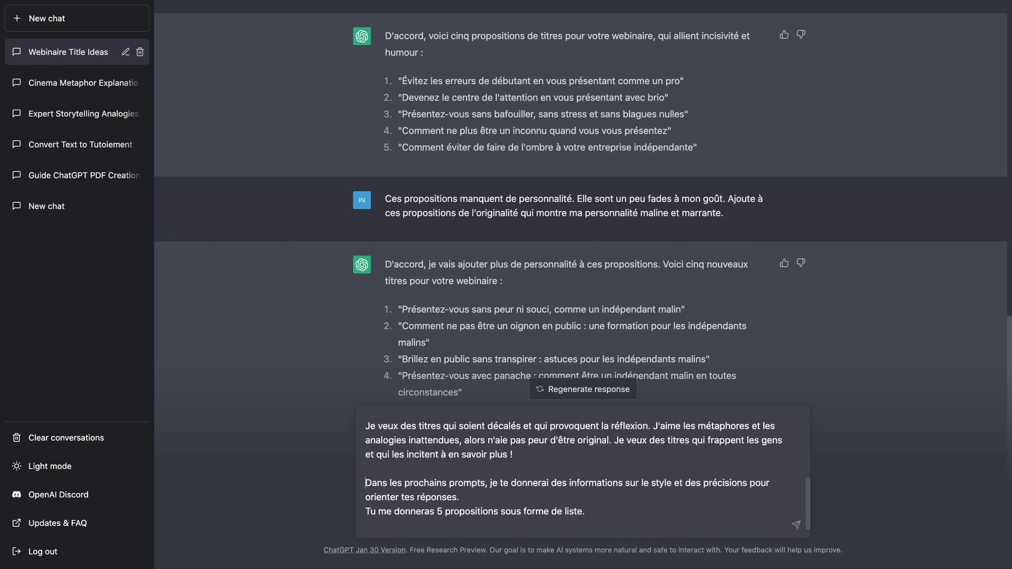
# Delete the "Dans les prochains prompts" sentence from the end of the prompt.
pyautogui.hotkey('shift', 'Down')
pyautogui.hotkey('shift', 'Down')
pyautogui.press('BackSpace')
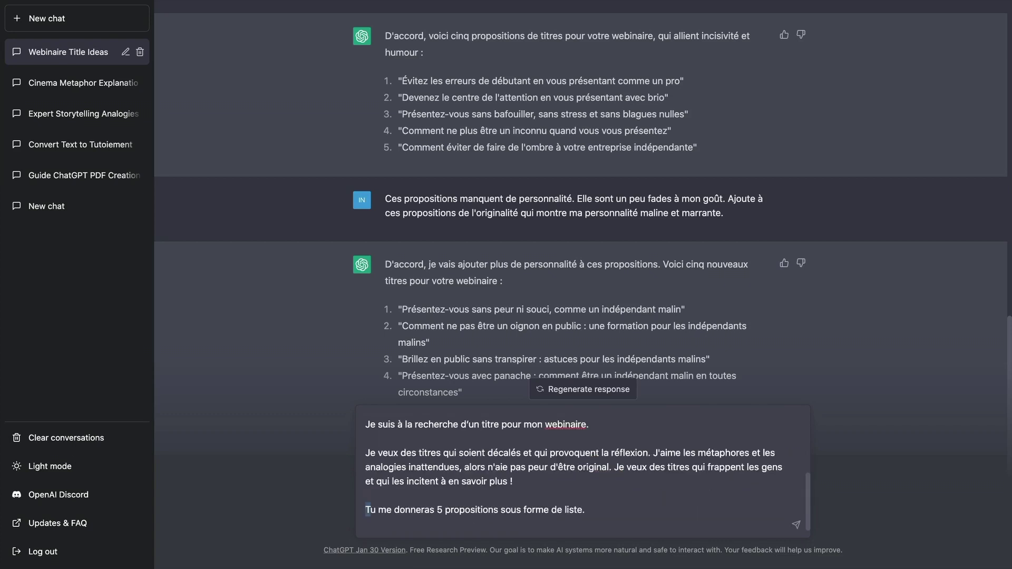
# Reword the prompt's last line as "Donne moi 5 propositions sous forme de liste.".
pyautogui.hotkey('shift', 'Right')
pyautogui.hotkey('shift', 'Right')
pyautogui.hotkey('shift', 'Right')
pyautogui.hotkey('shift', 'Right')
pyautogui.hotkey('shift', 'Right')
pyautogui.hotkey('shift', 'Right')
pyautogui.hotkey('shift', 'Right')
pyautogui.write('Do')
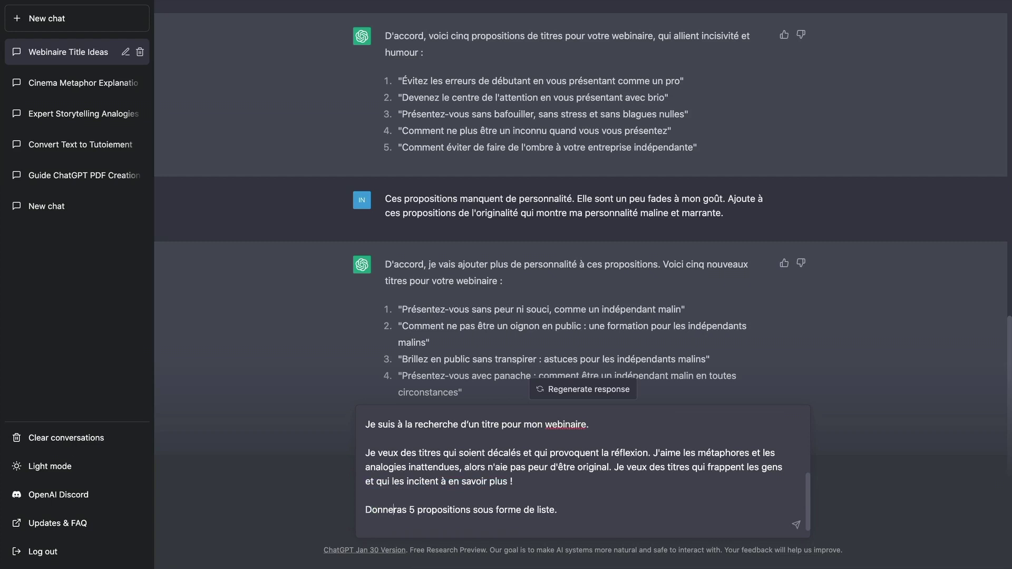
pyautogui.press('BackSpace')
pyautogui.press('BackSpace')
pyautogui.press('BackSpace')
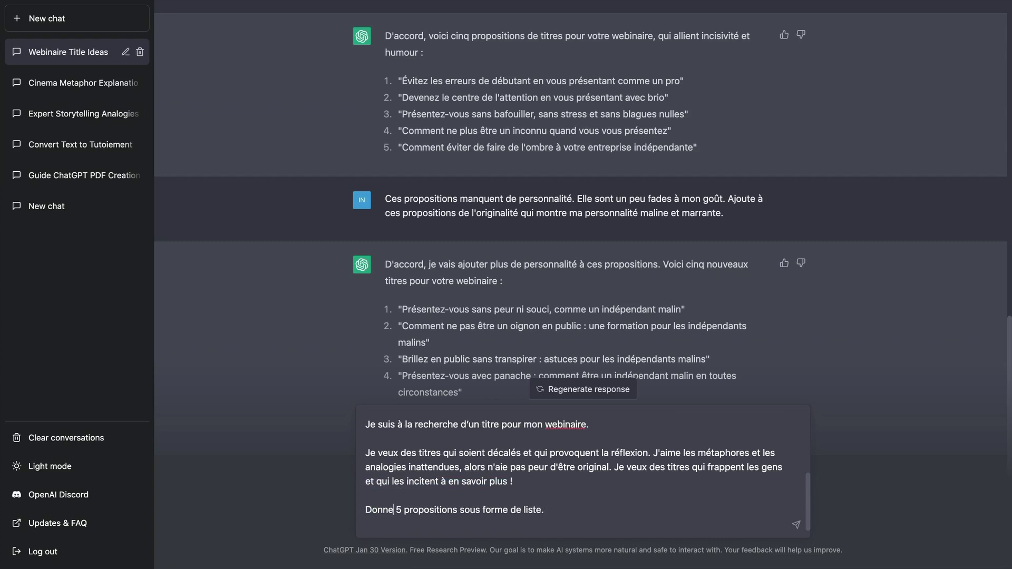
pyautogui.write('moi')
pyautogui.press('BackSpace')
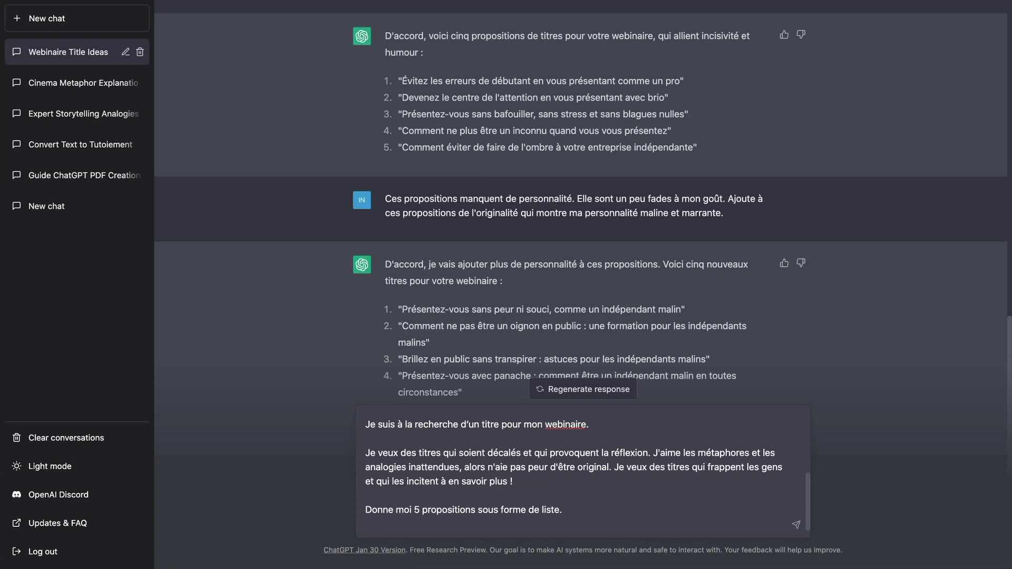
# Send the restarted prompt and regenerate its response for another set of titles.
pyautogui.press('Return')
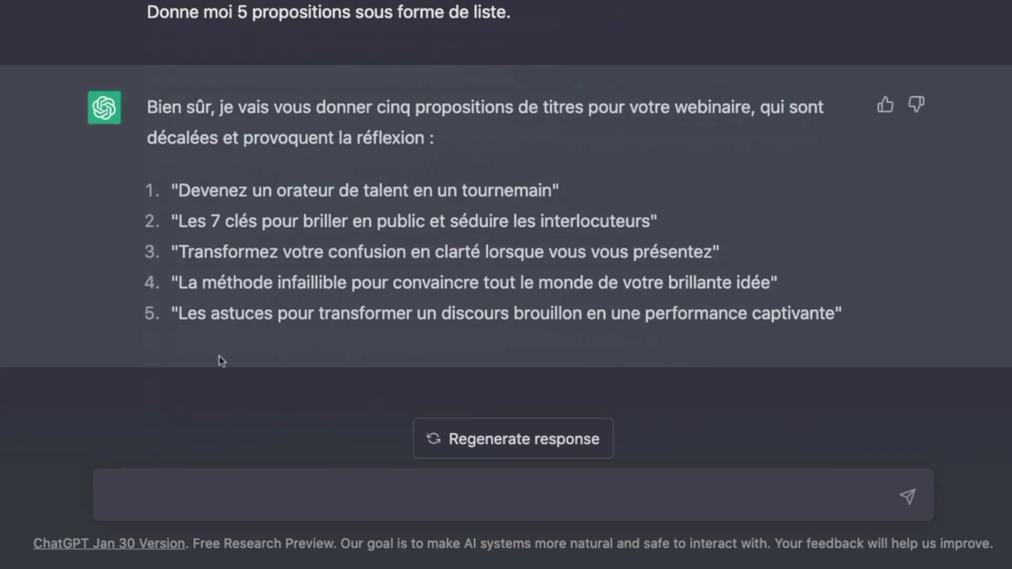
pyautogui.click(522, 447)
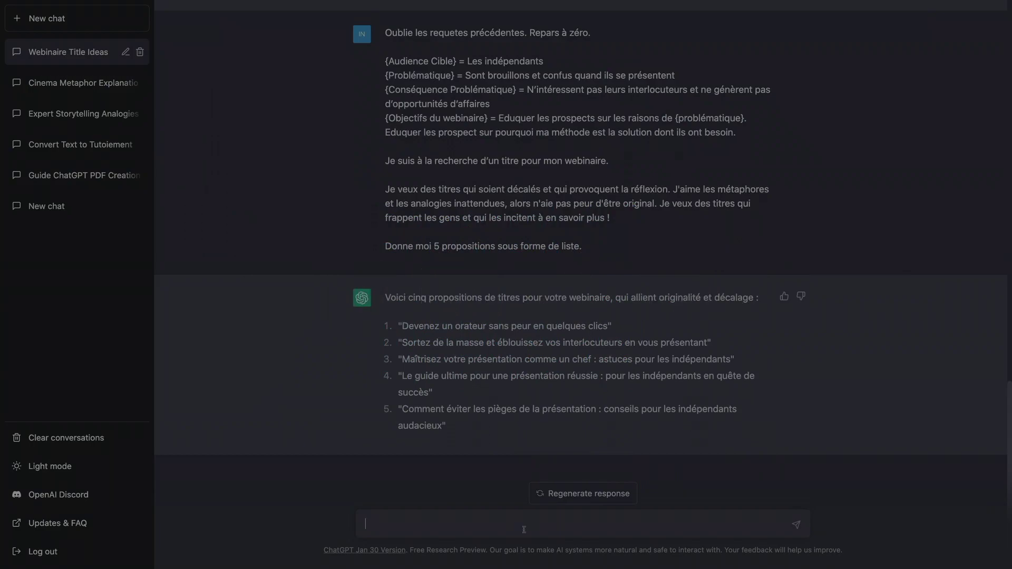
# Paste, review and send the context prompt requesting 5 propositions following the formula "Comment [BENEFICE] sans [OBSTACLE] même si [FREIN INTERNE OU EXTERNE]".
pyautogui.press('super+v')
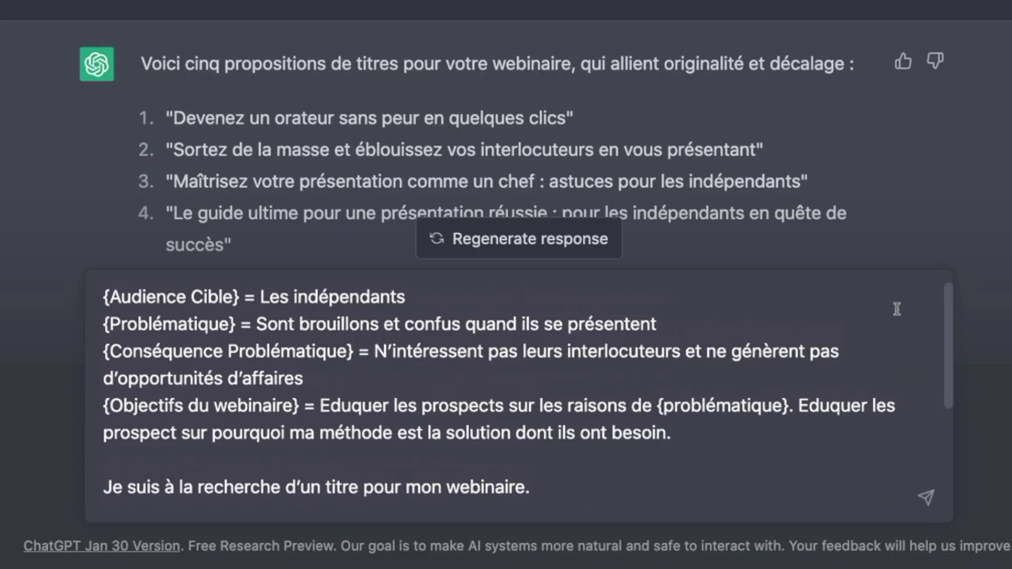
pyautogui.scroll(-5, 951, 316)
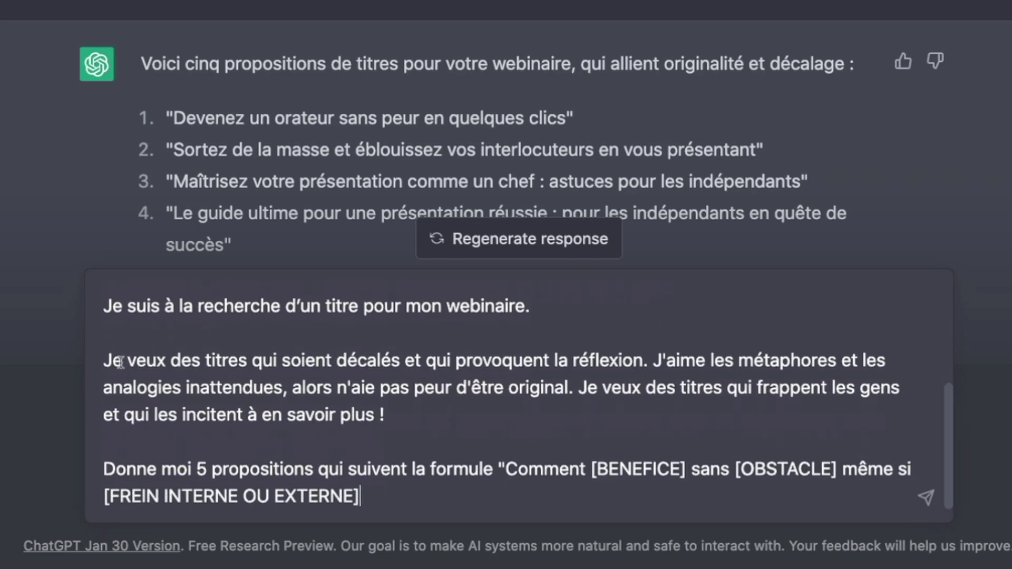
pyautogui.moveTo(104, 361); pyautogui.dragTo(476, 421)
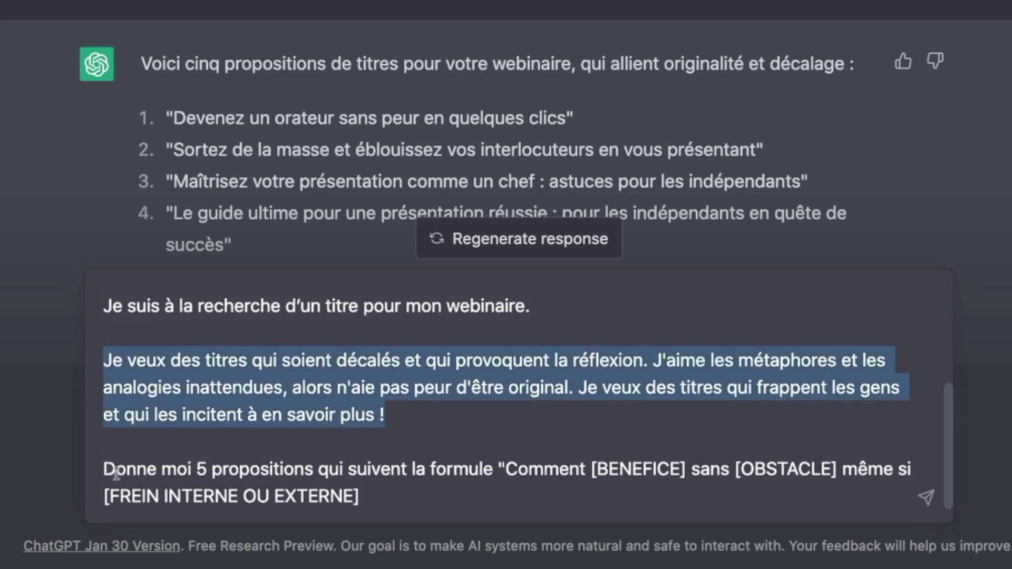
pyautogui.moveTo(116, 469); pyautogui.dragTo(500, 469)
pyautogui.click(500, 469)
pyautogui.press('shift+super+Down')
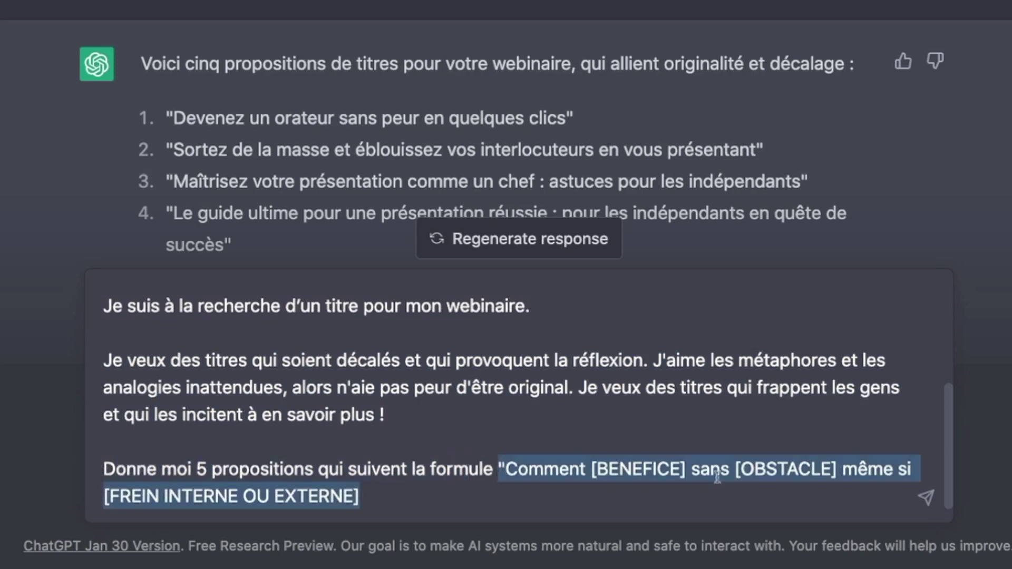
pyautogui.click(450, 493)
pyautogui.press('Return')
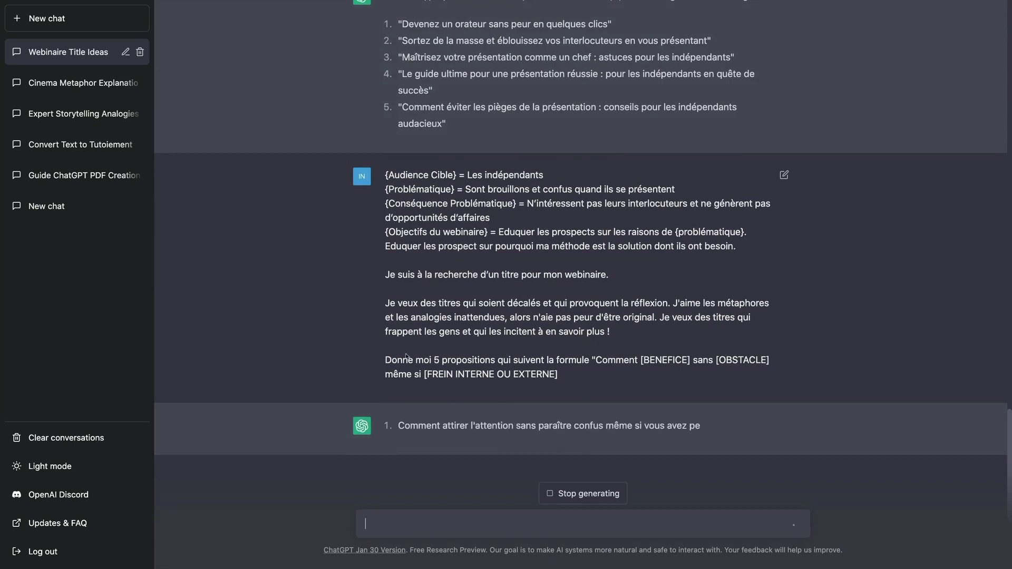
# Compare the five generated titles with the requested formula and the style instructions in the sent prompt.
pyautogui.moveTo(402, 360); pyautogui.dragTo(577, 368)
pyautogui.click(577, 367)
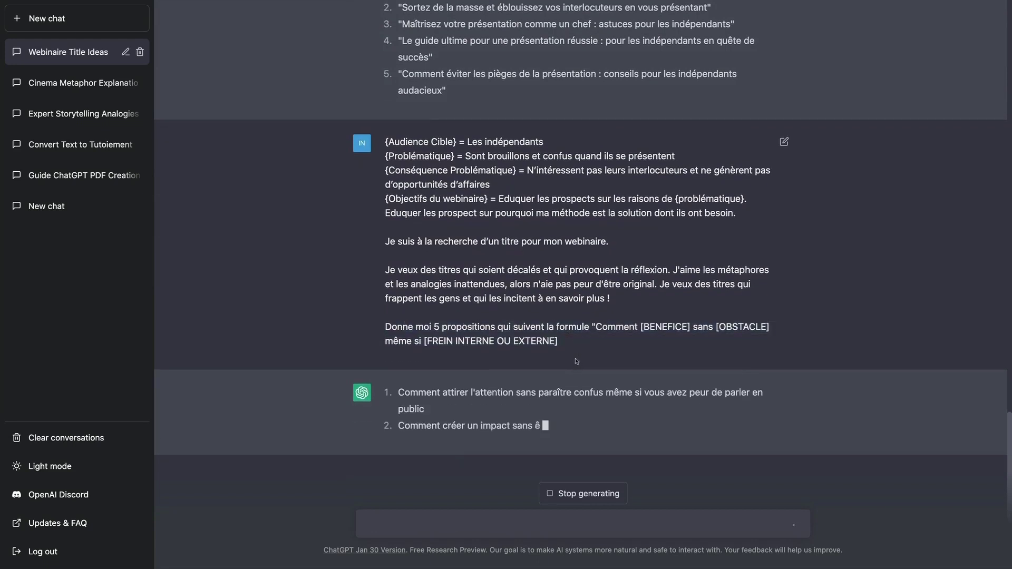
pyautogui.moveTo(609, 301); pyautogui.dragTo(391, 273)
pyautogui.click(392, 273)
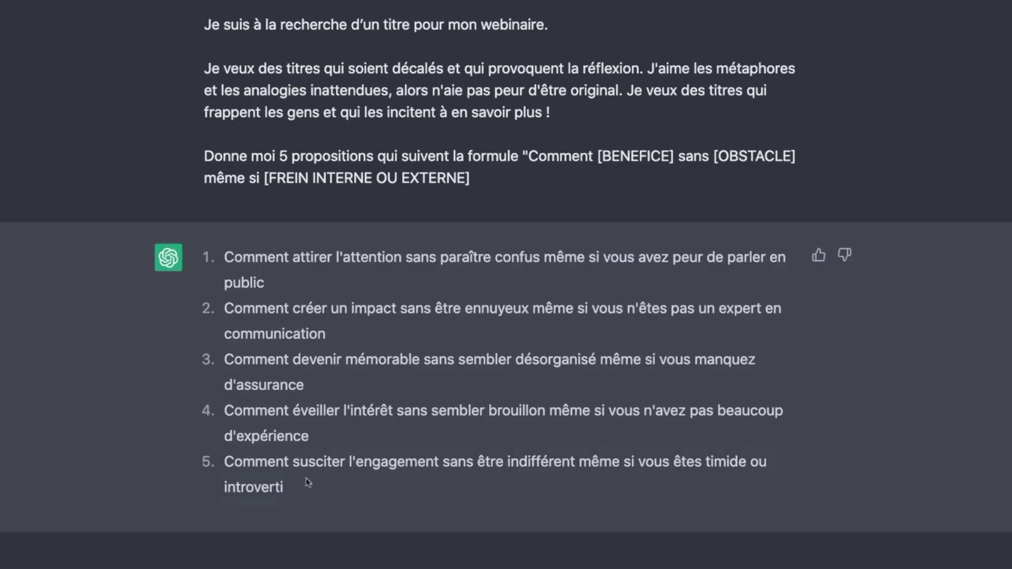
pyautogui.moveTo(308, 482); pyautogui.dragTo(272, 230)
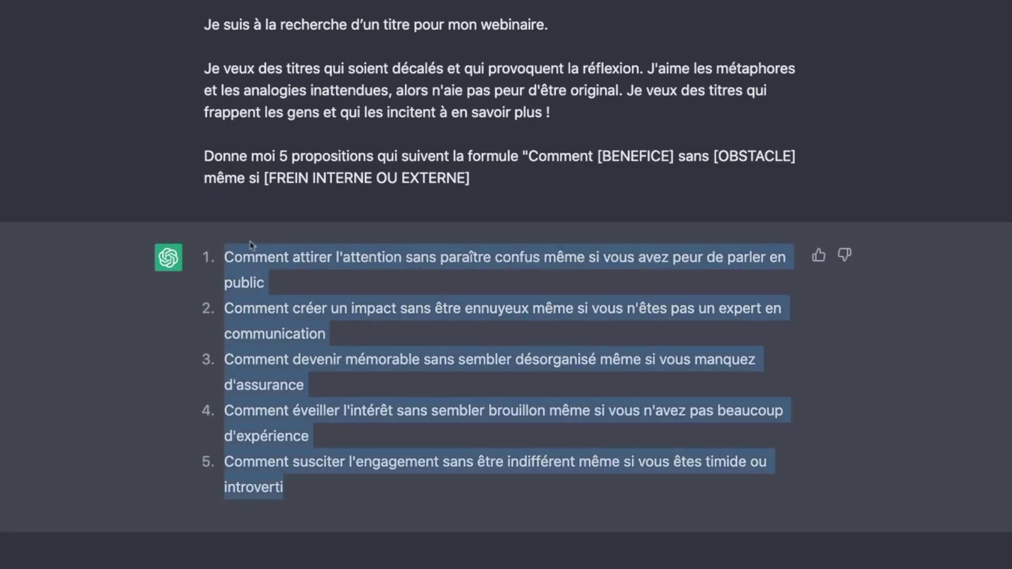
pyautogui.click(283, 313)
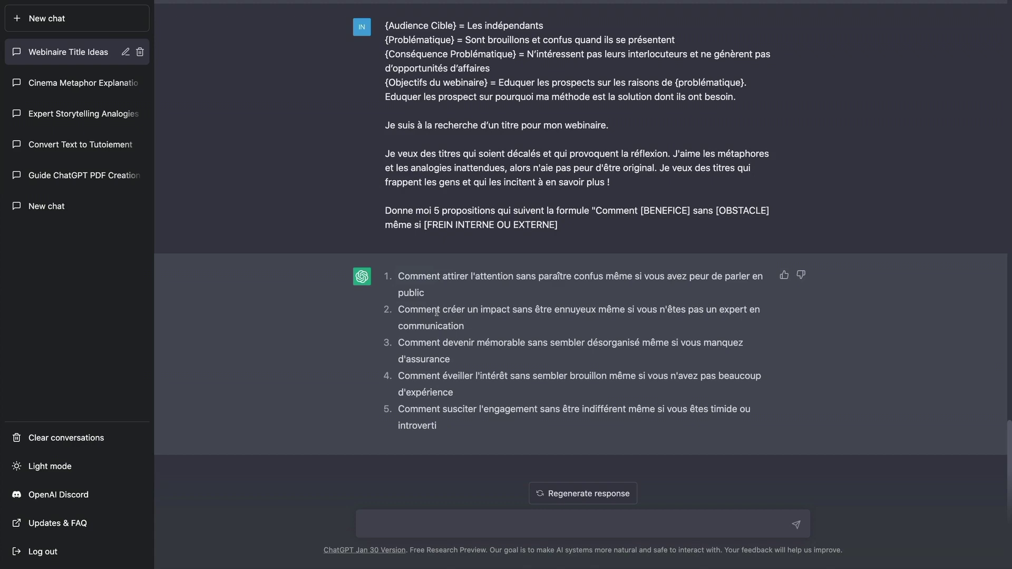
# Send the follow-up "Donne moi 5 autres idées avec le style humoristique et provocateur de Florence Foresti".
pyautogui.click(362, 523)
pyautogui.write('Donne moi 5 autres idées avec le style humoristique et provocateur de Florence Foresti')
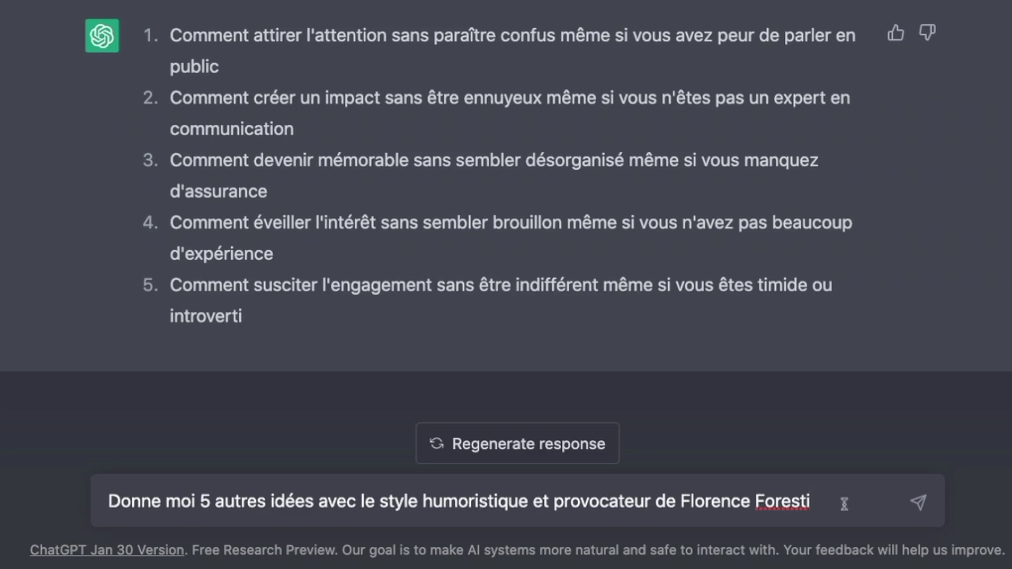
pyautogui.press('Return')
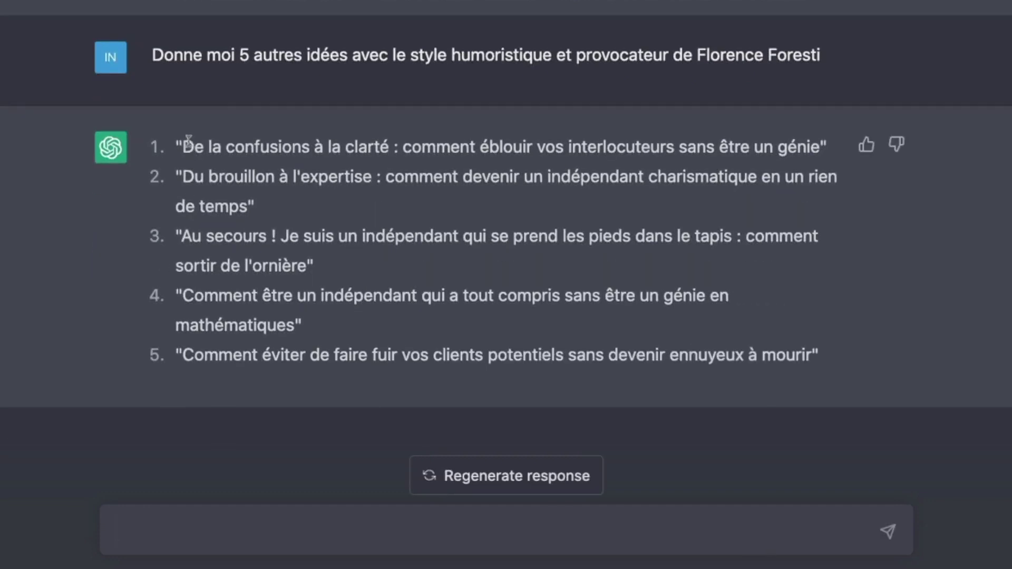
# Examine the wording of the first title propositions written in Florence Foresti's style.
pyautogui.moveTo(189, 141); pyautogui.dragTo(398, 230)
pyautogui.click(398, 230)
pyautogui.moveTo(183, 148); pyautogui.dragTo(392, 149)
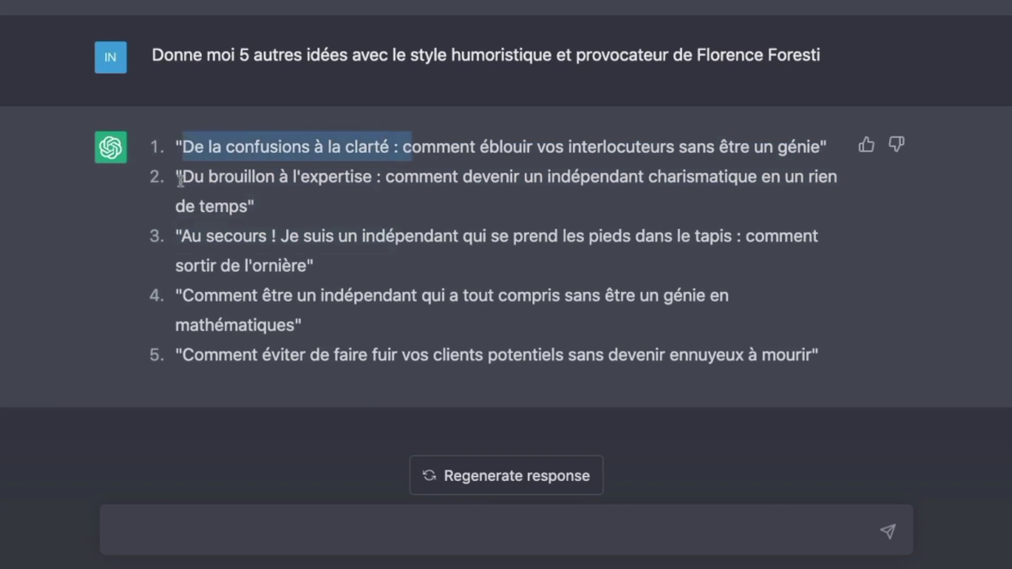
pyautogui.click(369, 182)
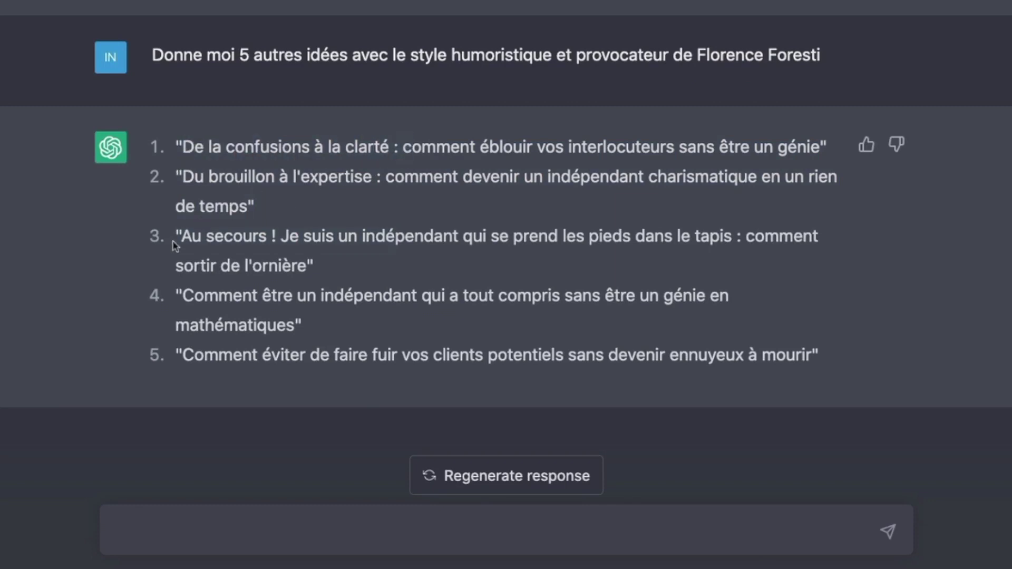
# Examine both halves of the third title proposition, "Au secours ! Je suis un indépendant qui se prend les pieds dans le tapis".
pyautogui.moveTo(176, 237); pyautogui.dragTo(730, 236)
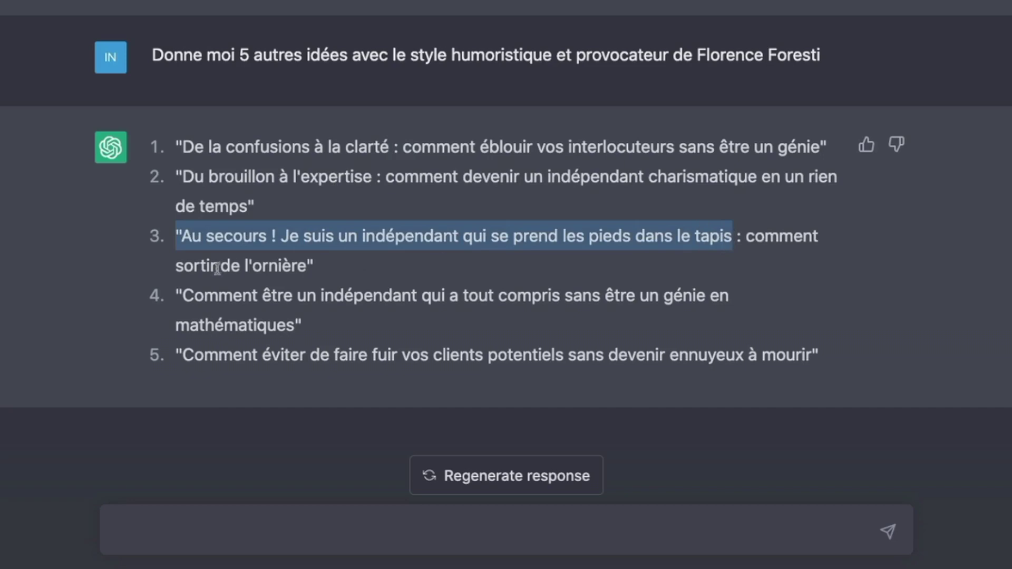
pyautogui.moveTo(312, 271); pyautogui.dragTo(233, 237)
pyautogui.click(728, 233)
pyautogui.moveTo(742, 236); pyautogui.dragTo(307, 266)
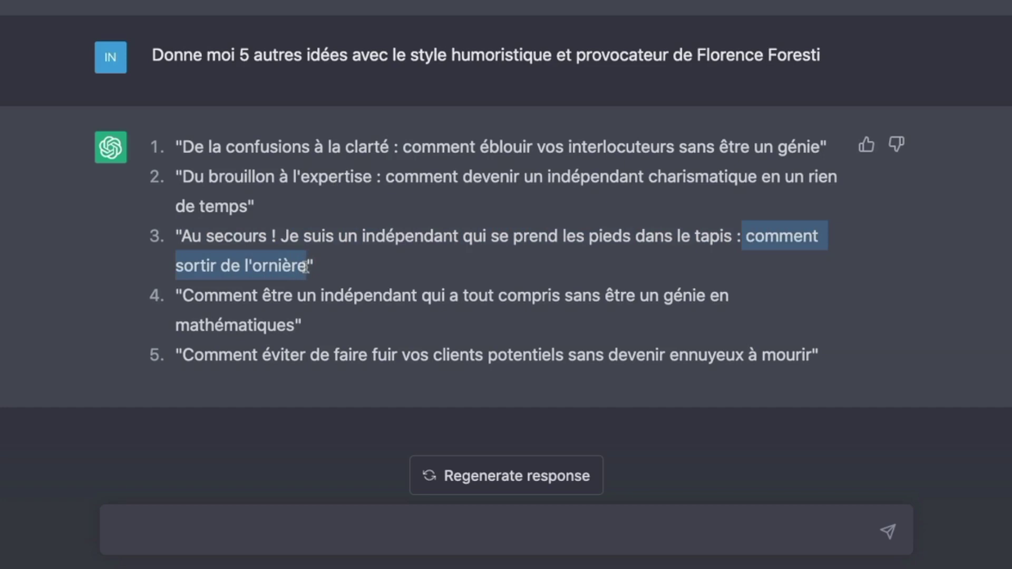
pyautogui.click(233, 307)
# Send the follow-up "Donne moi 5 autres idées avec le style audacieux et sarcastique de Jamel Debouze".
pyautogui.click(169, 538)
pyautogui.write('Donne moi 5 autres idées avec le style audacieux et sarcastique de Jamel Debouze')
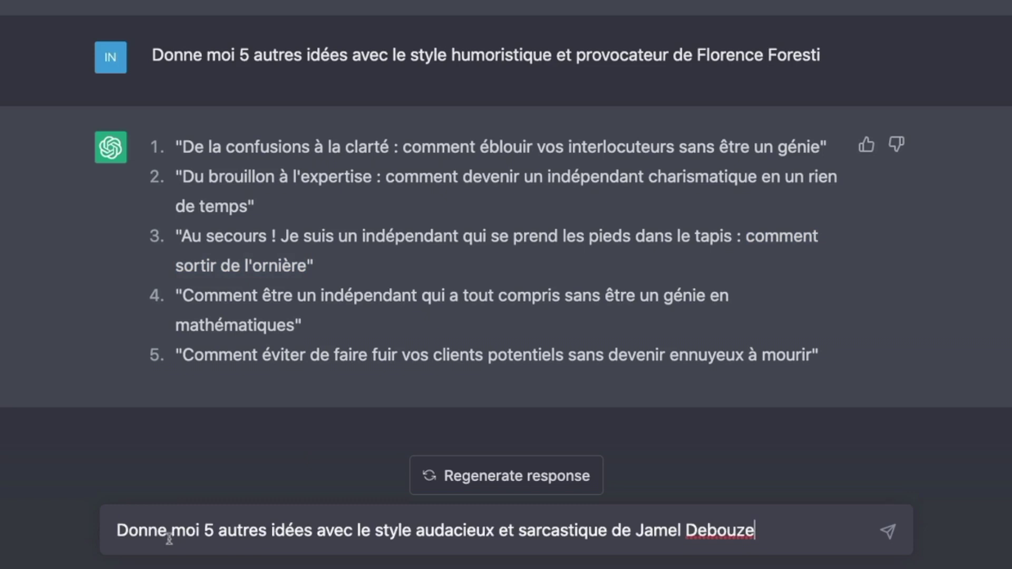
pyautogui.press('Return')
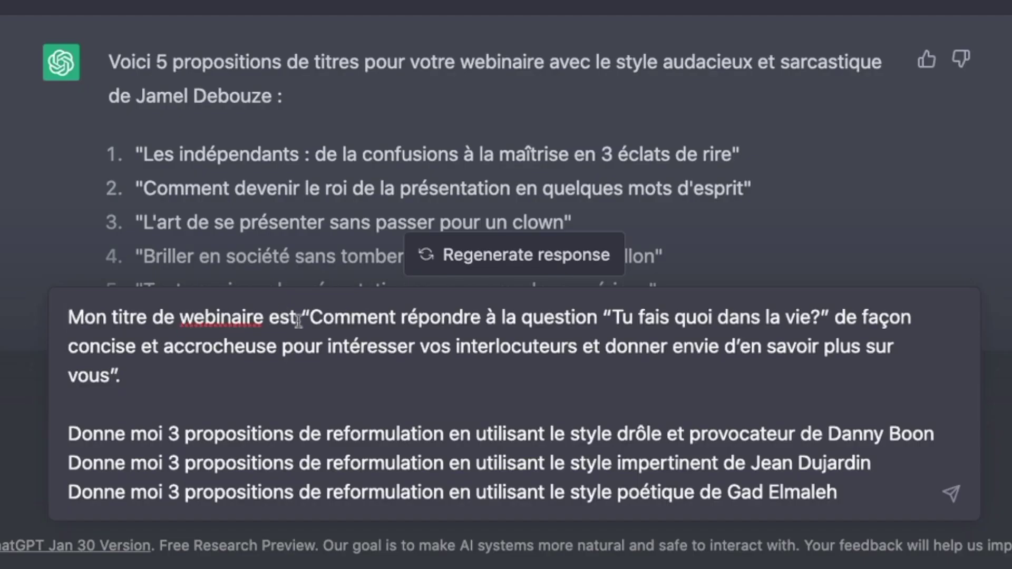
# Enter, review and send the prompt requesting 3 webinar title reformulations each in Danny Boon's "drôle et provocateur", Jean Dujardin's "impertinent" and Gad Elmaleh's "poétique" styles.
pyautogui.moveTo(300, 319); pyautogui.dragTo(138, 371)
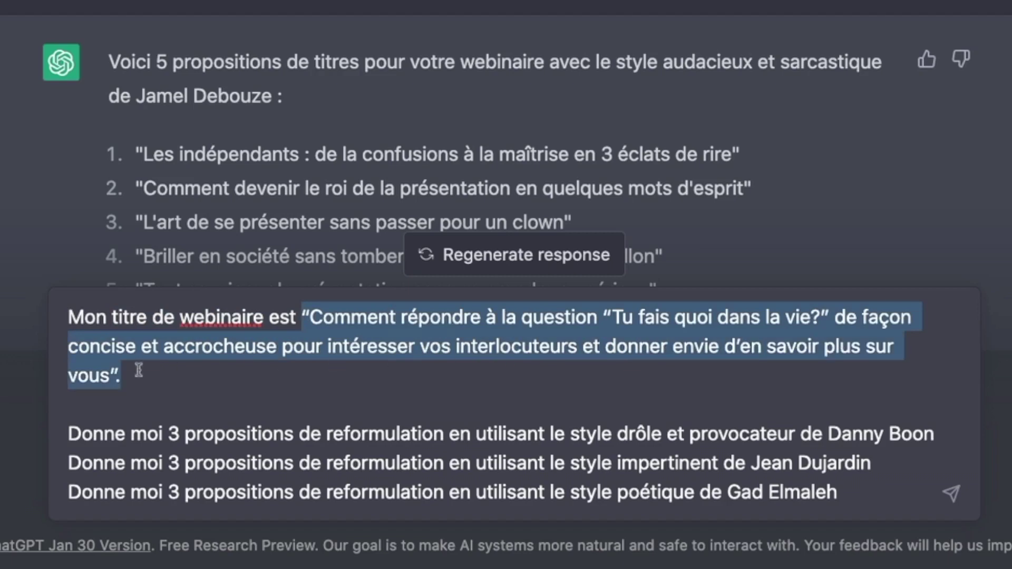
pyautogui.moveTo(68, 433); pyautogui.dragTo(479, 447)
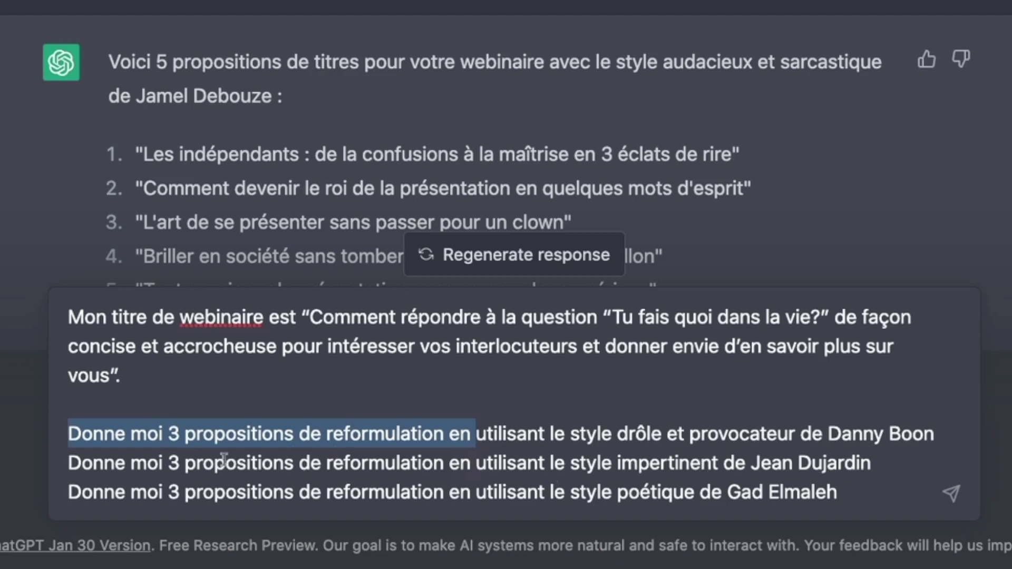
pyautogui.click(875, 485)
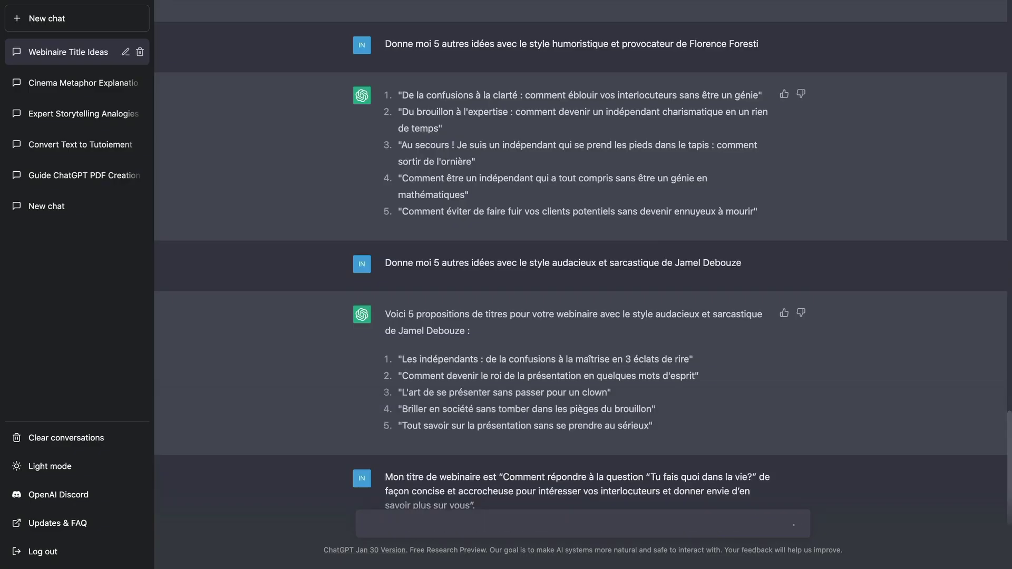
pyautogui.press('Return')
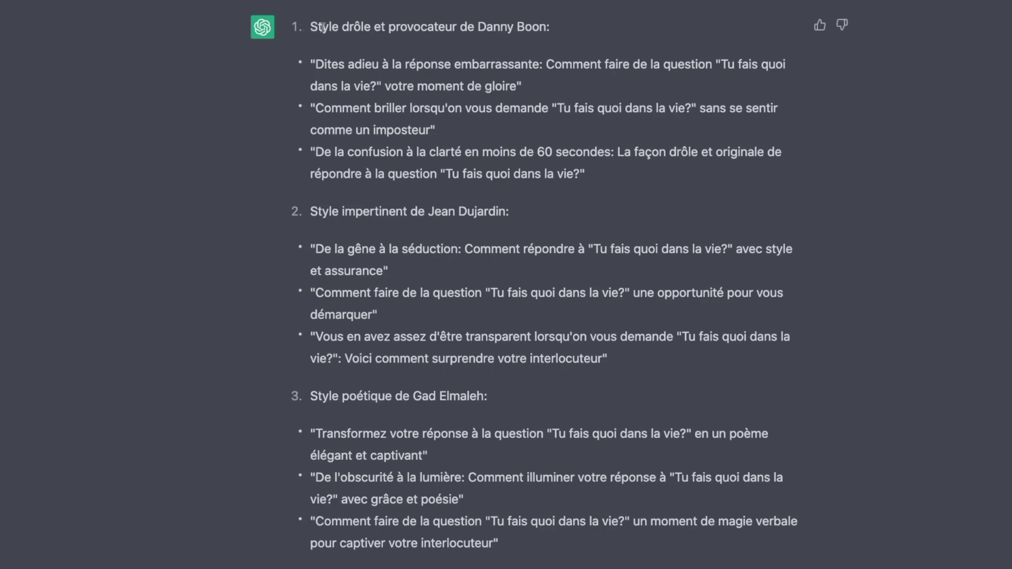
# Compare the wording of the reformulated titles with their requested styles, focusing on Jean Dujardin's impertinent and Gad Elmaleh's poetic versions.
pyautogui.moveTo(328, 201); pyautogui.dragTo(477, 216)
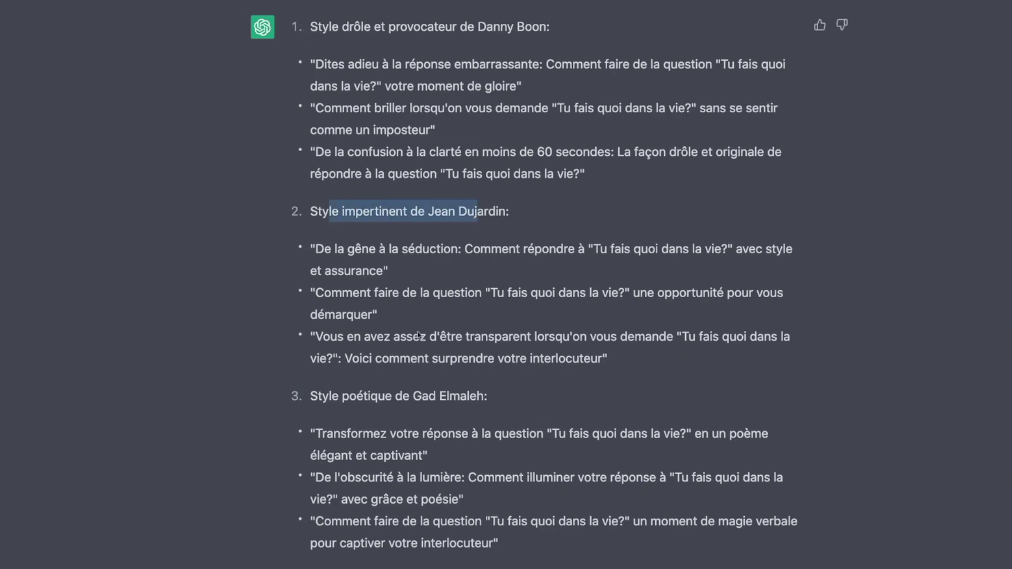
pyautogui.moveTo(331, 393); pyautogui.dragTo(477, 402)
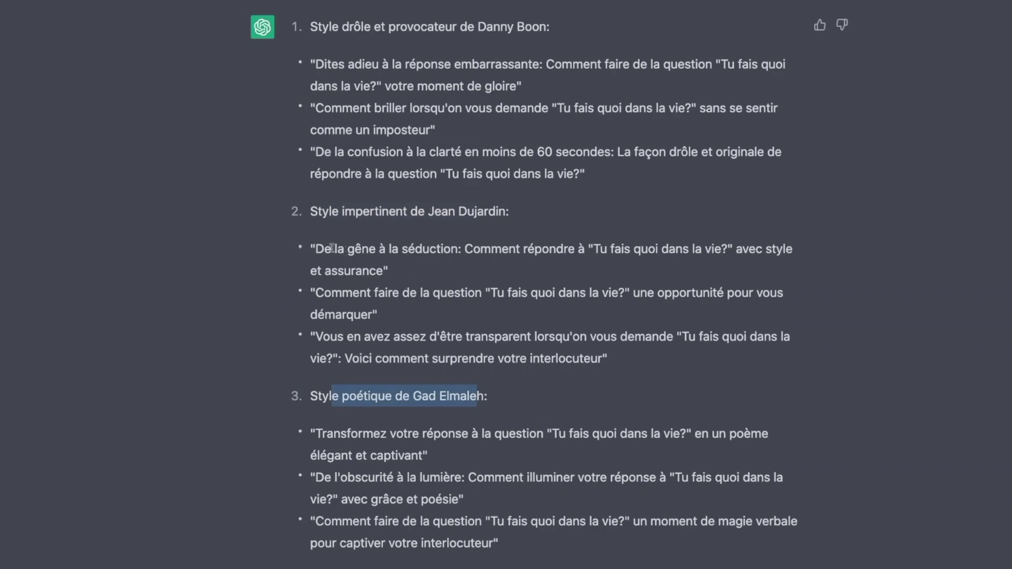
pyautogui.moveTo(332, 247); pyautogui.dragTo(390, 249)
pyautogui.click(444, 248)
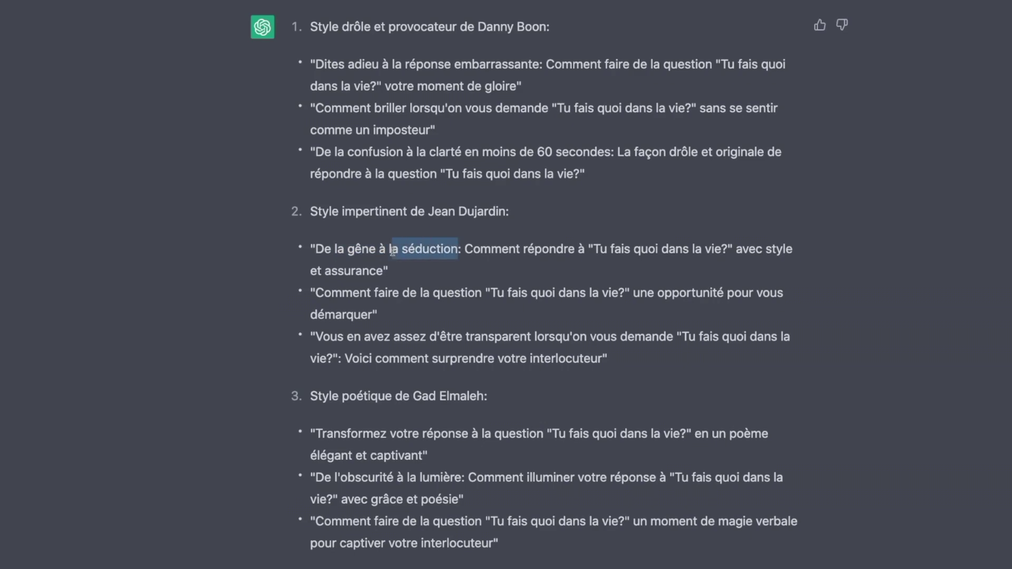
pyautogui.click(409, 231)
pyautogui.moveTo(397, 212); pyautogui.dragTo(357, 213)
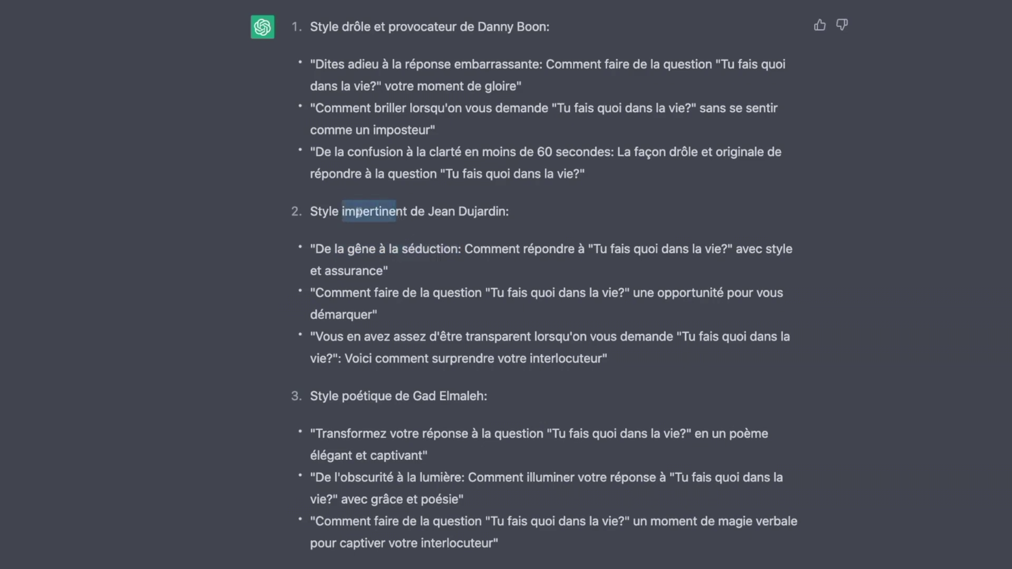
pyautogui.moveTo(653, 522); pyautogui.dragTo(484, 544)
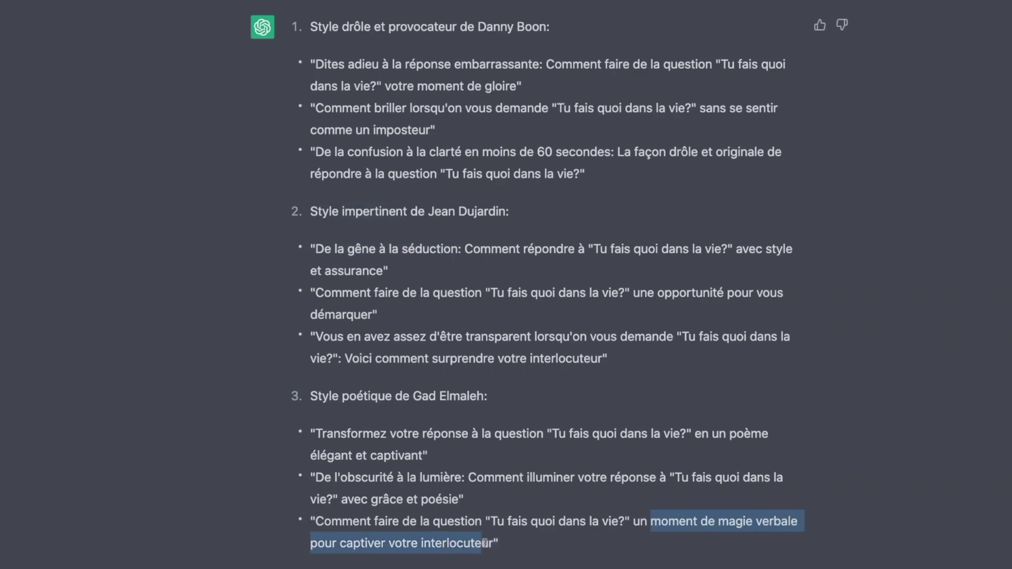
pyautogui.moveTo(385, 398); pyautogui.dragTo(356, 391)
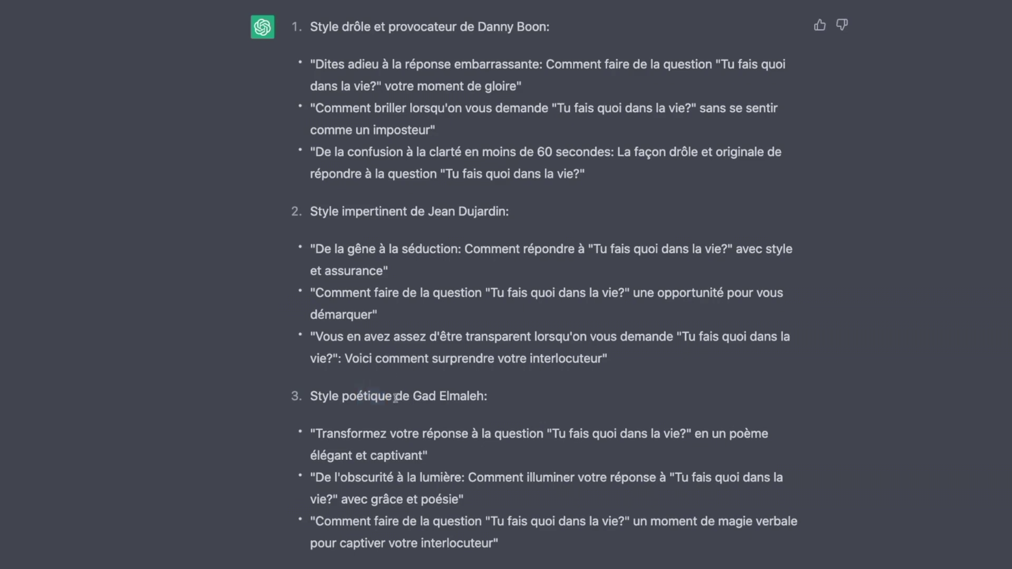
pyautogui.doubleClick(352, 390)
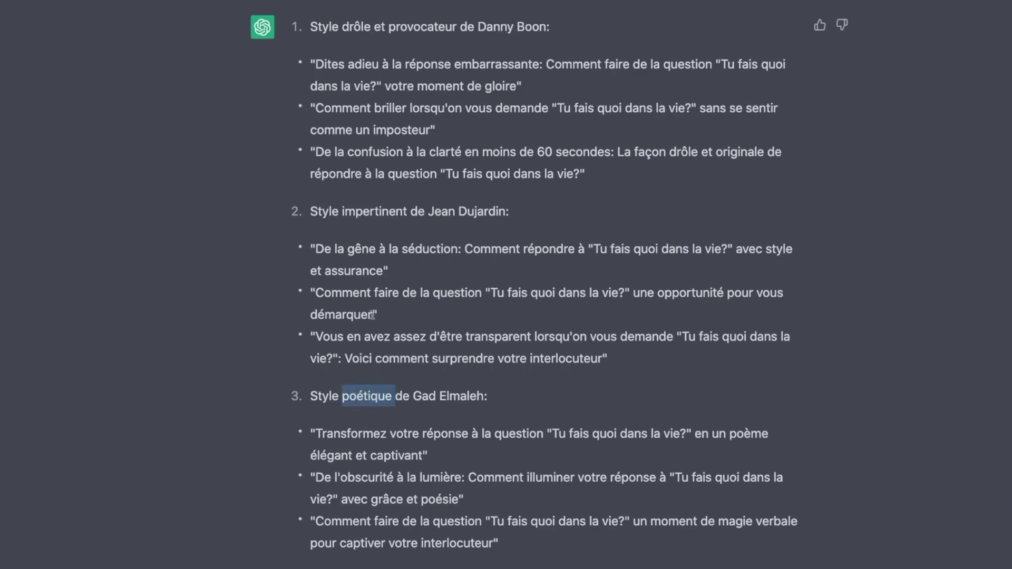
pyautogui.moveTo(370, 211); pyautogui.dragTo(403, 214)
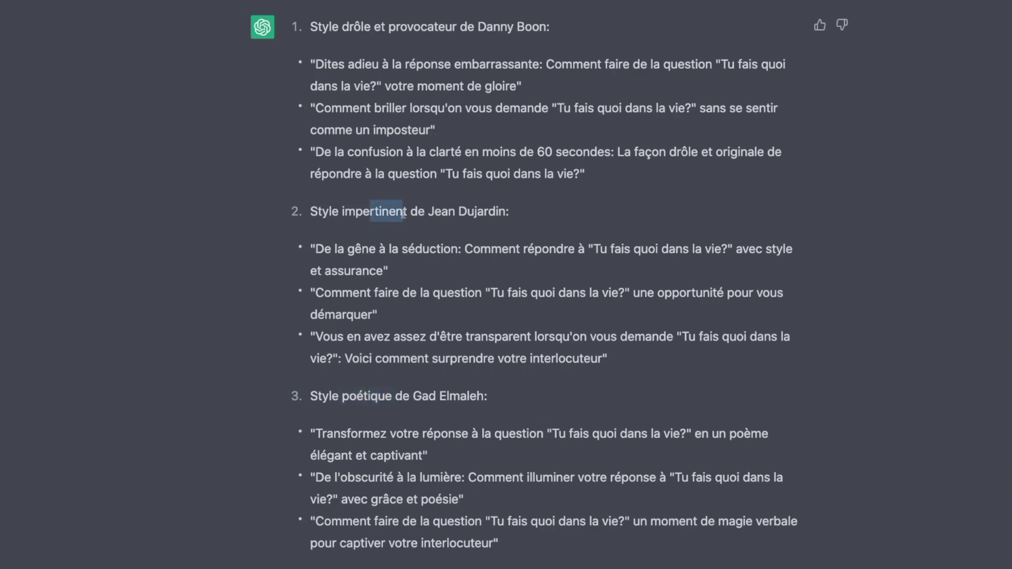